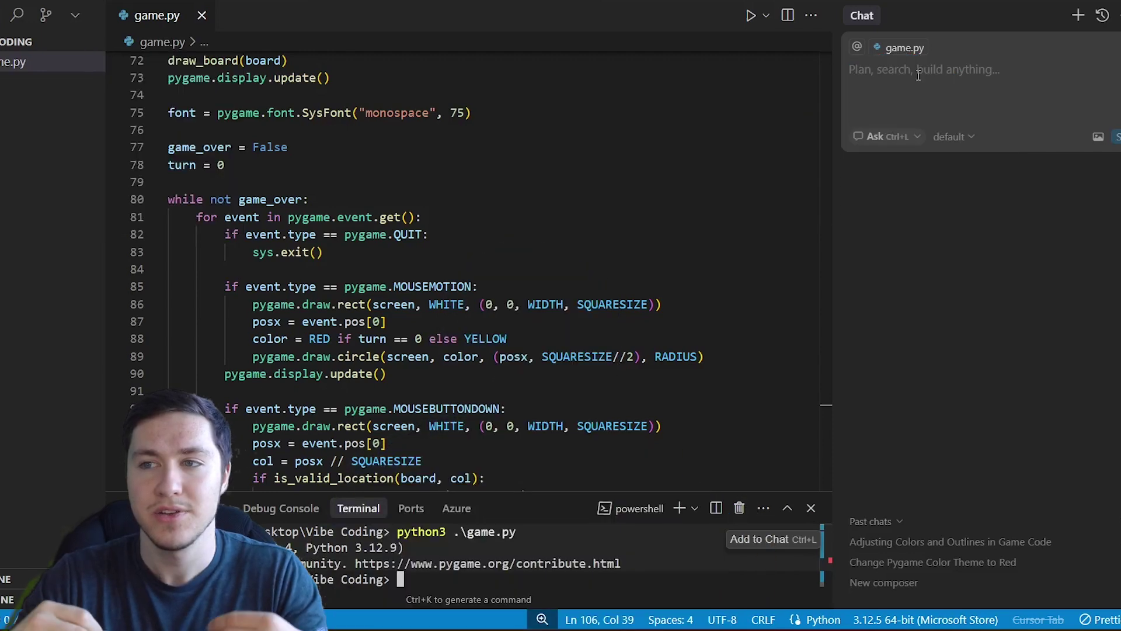
# Step: Rerun the Connect 4 game and drop discs into several columns to test it
pyautogui.scroll(-3, 470, 219)
pyautogui.scroll(3, 470, 219)
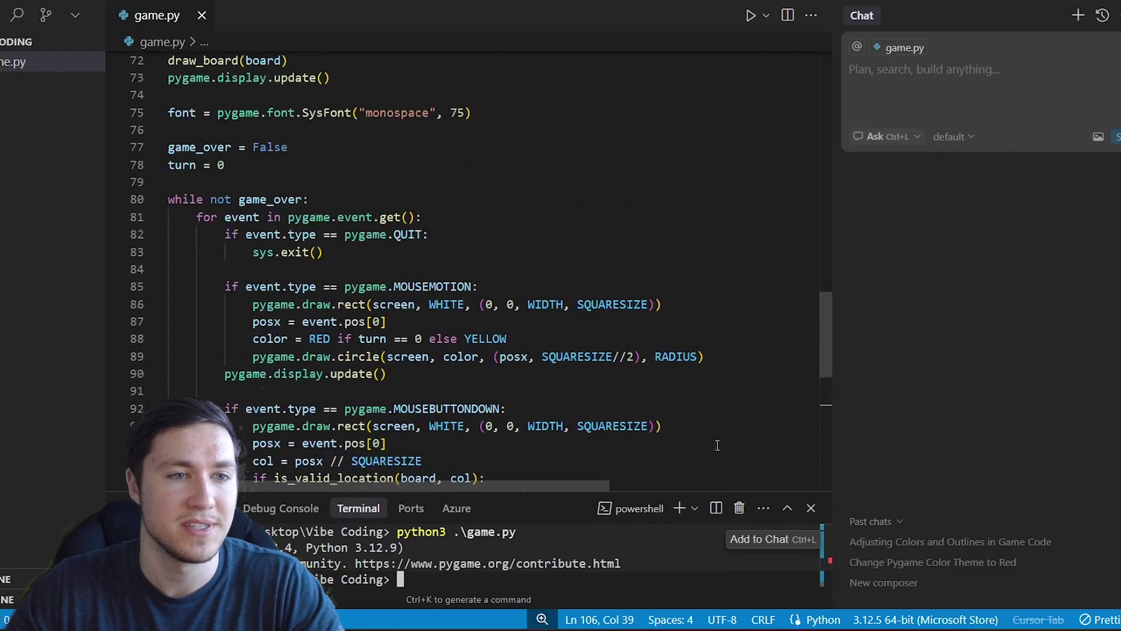
pyautogui.press('Up')
pyautogui.press('Return')
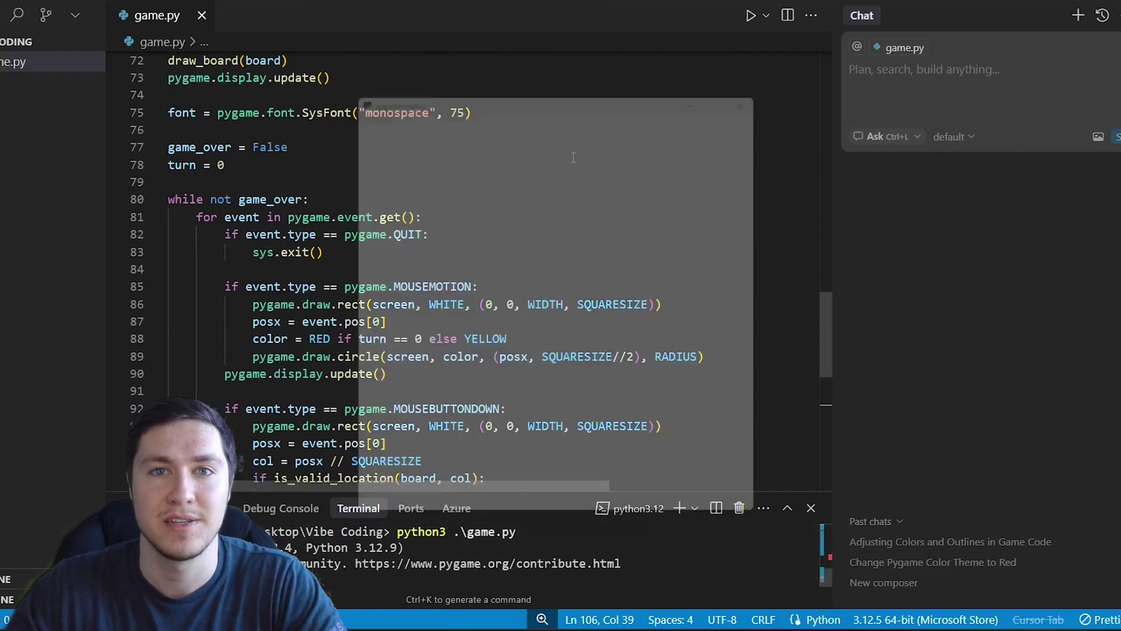
pyautogui.click(560, 297)
pyautogui.click(432, 298)
pyautogui.click(624, 297)
pyautogui.click(560, 298)
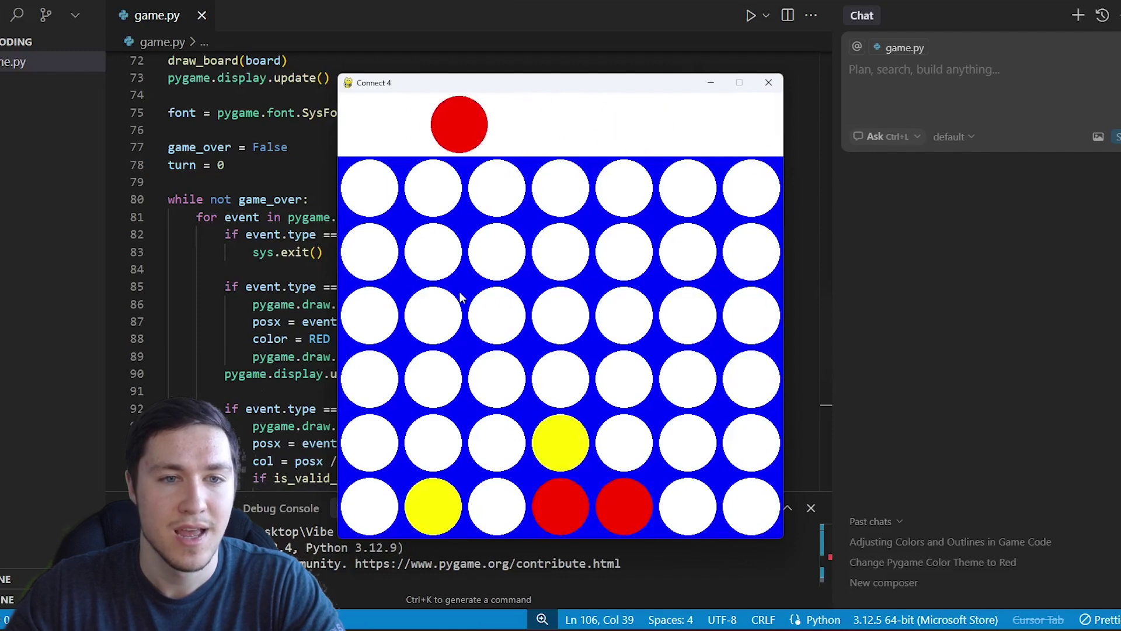
pyautogui.click(458, 297)
pyautogui.click(645, 293)
pyautogui.click(752, 269)
pyautogui.click(496, 263)
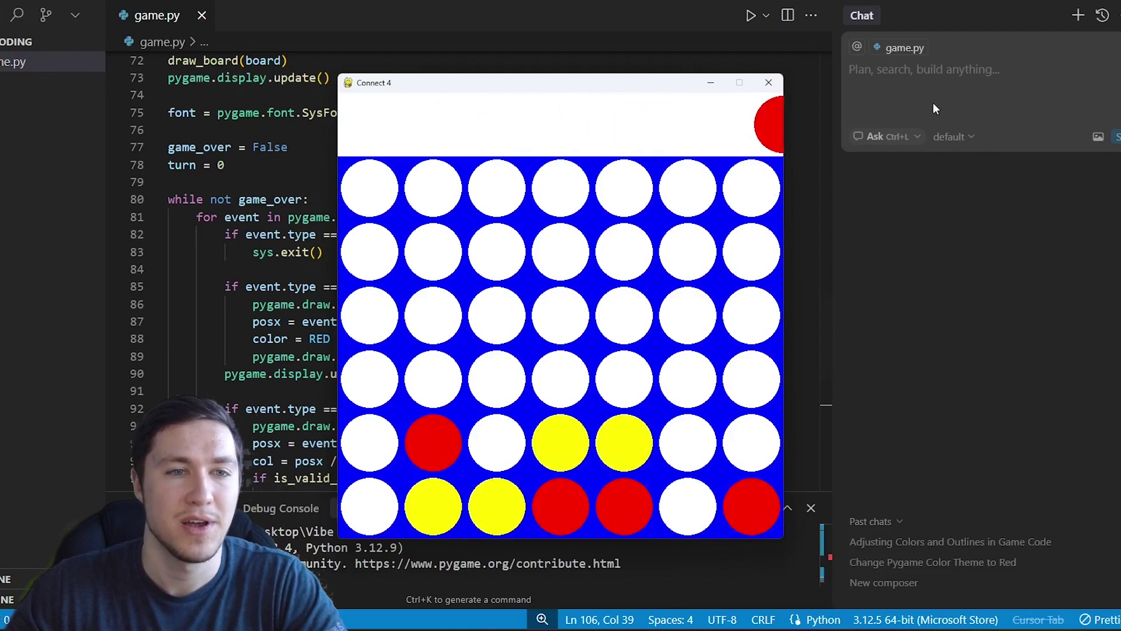
# Step: Close the game and send the dictated request for softer colours, black outlines and printCurrentPlayerTurn
pyautogui.click(768, 83)
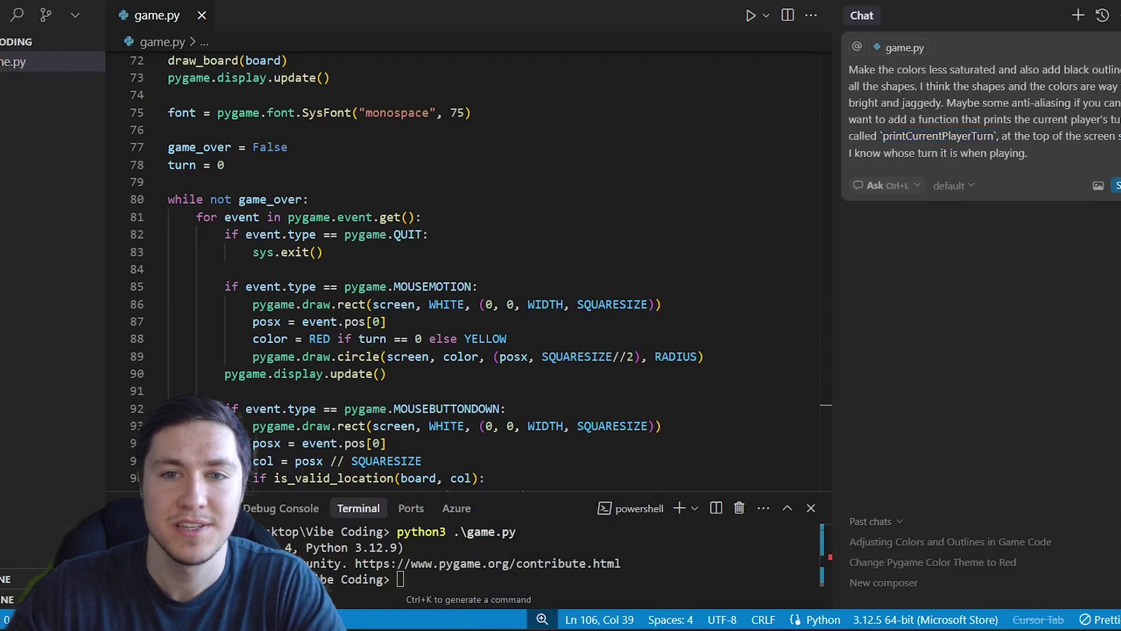
pyautogui.press('Return')
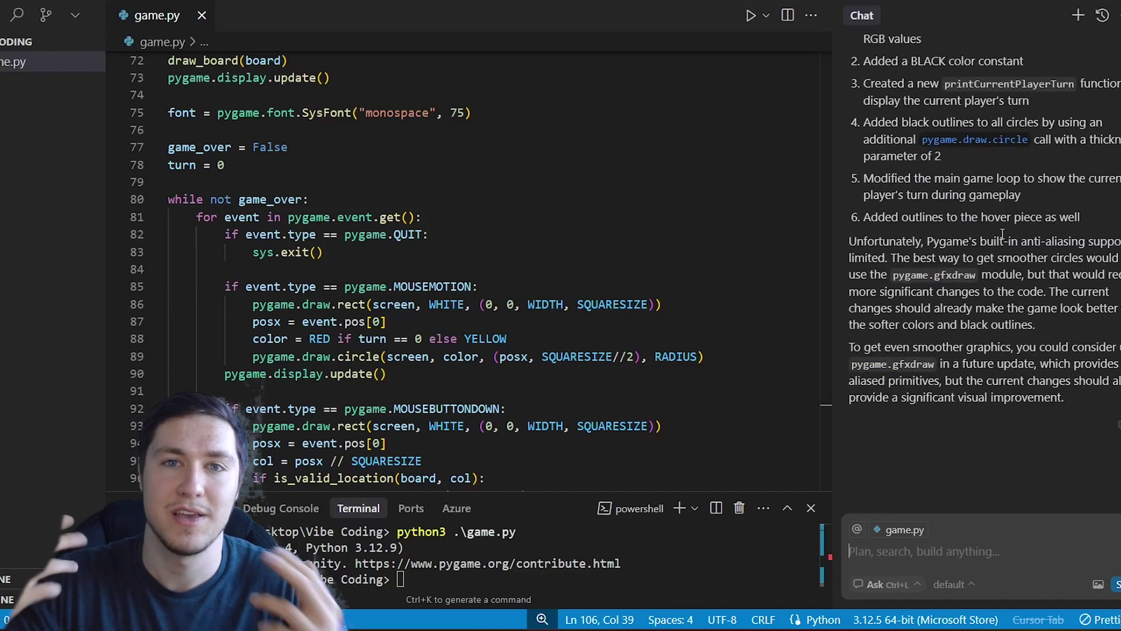
pyautogui.scroll(10, 1014, 222)
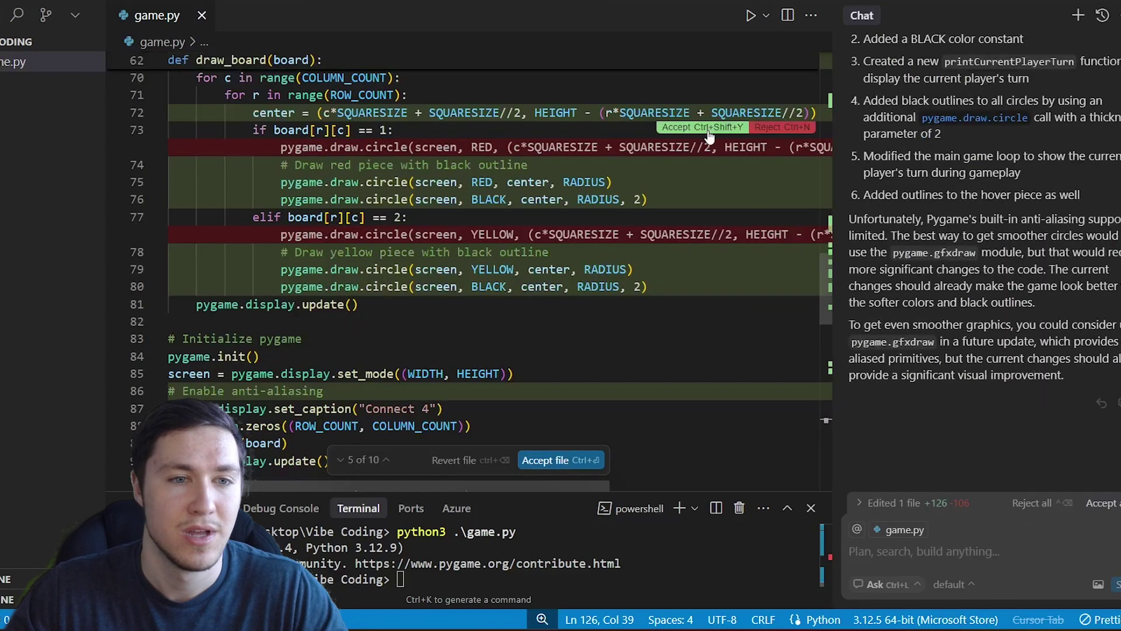
# Step: Accept the outline and piece-drawing edits in game.py and rerun the game
pyautogui.click(713, 156)
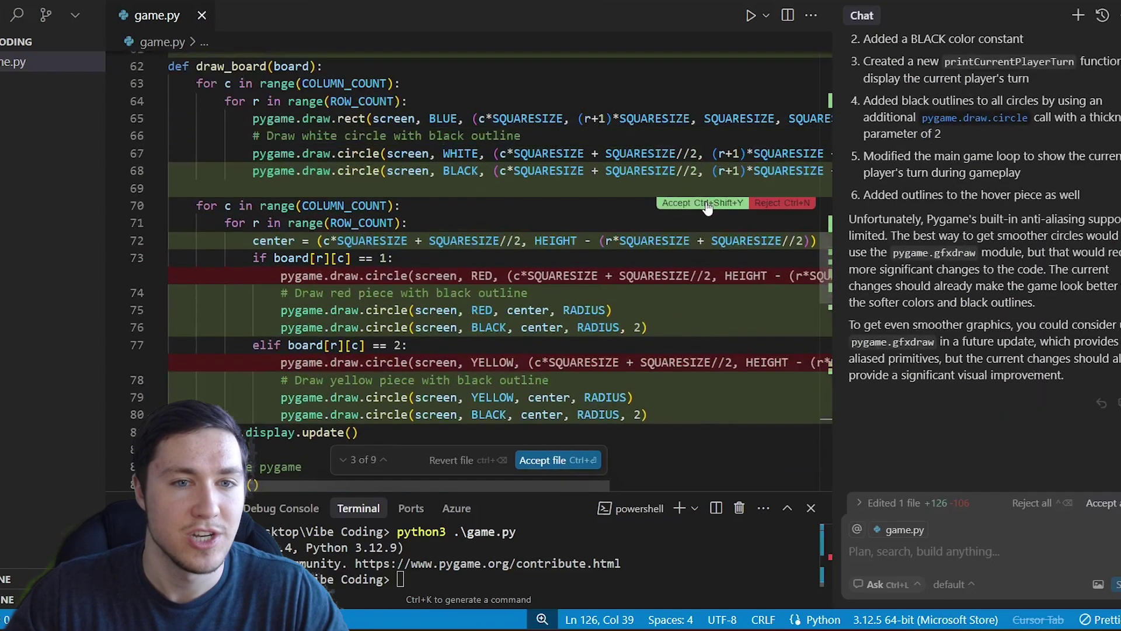
pyautogui.click(708, 208)
pyautogui.click(674, 581)
pyautogui.press('Up')
pyautogui.press('Return')
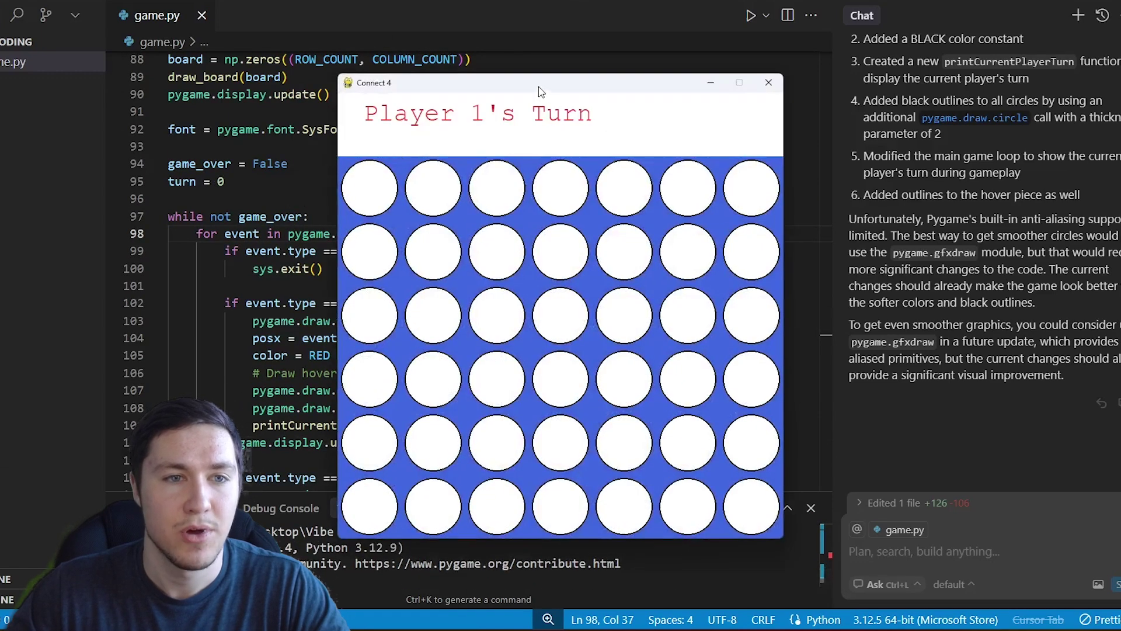
# Step: Play six moves in the updated game with outlined discs and turn header, then close it
pyautogui.moveTo(539, 91); pyautogui.dragTo(752, 60)
pyautogui.click(716, 168)
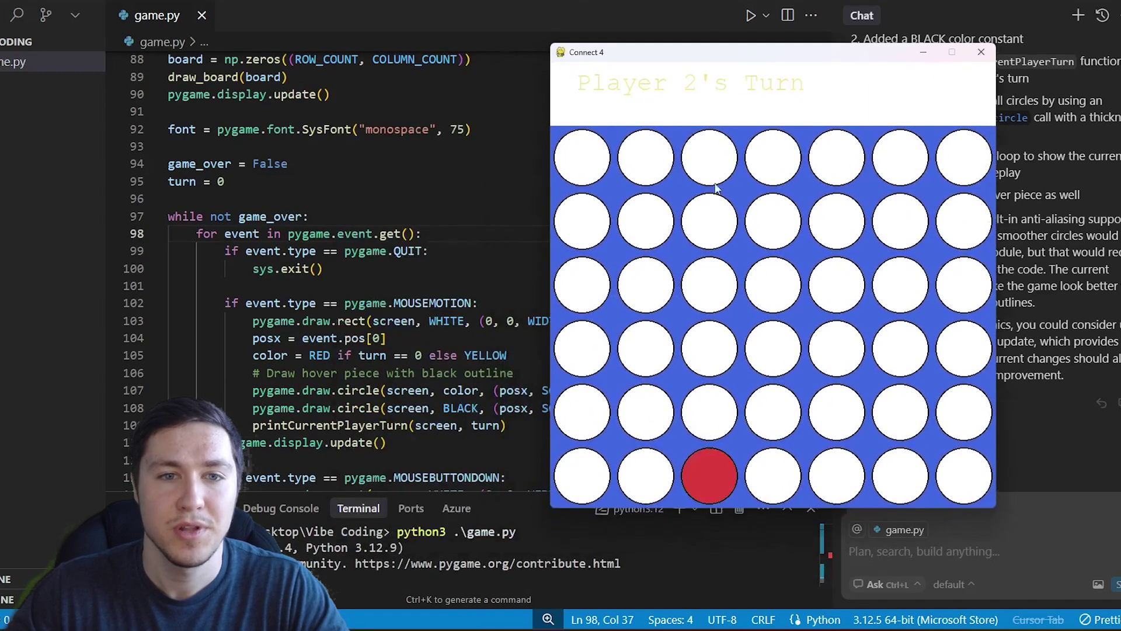
pyautogui.click(927, 184)
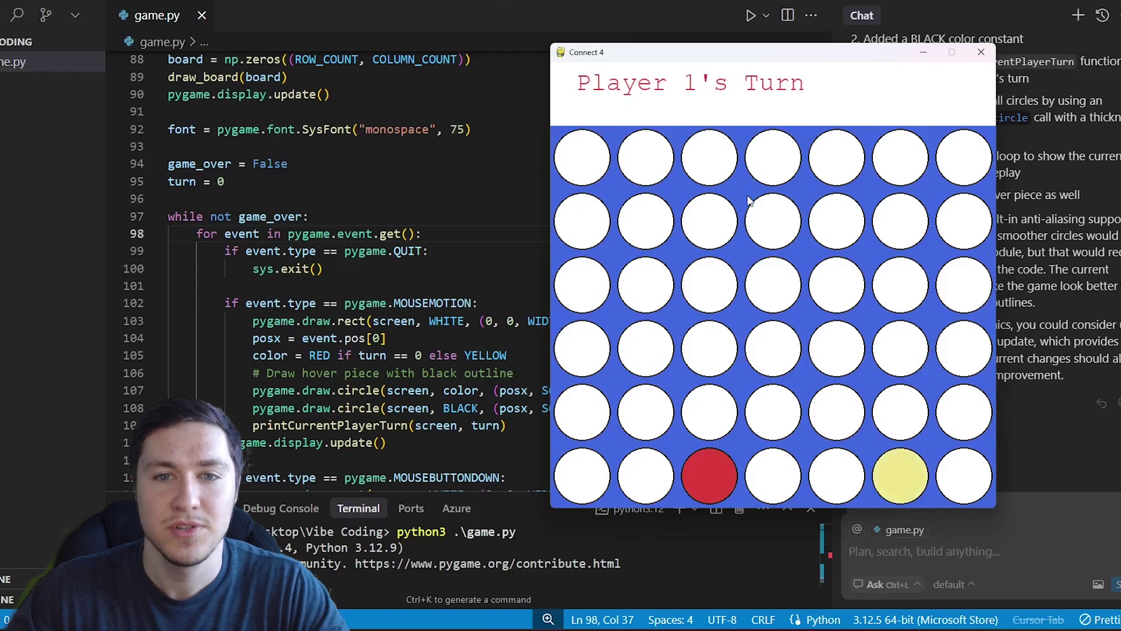
pyautogui.click(832, 190)
pyautogui.click(691, 177)
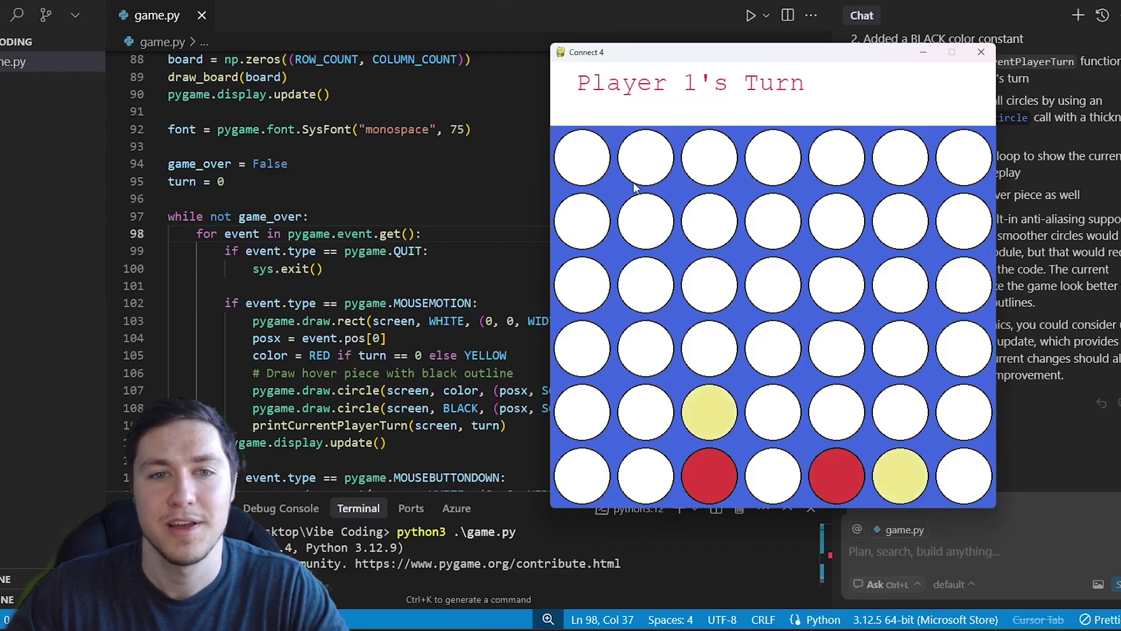
pyautogui.click(646, 178)
pyautogui.click(904, 193)
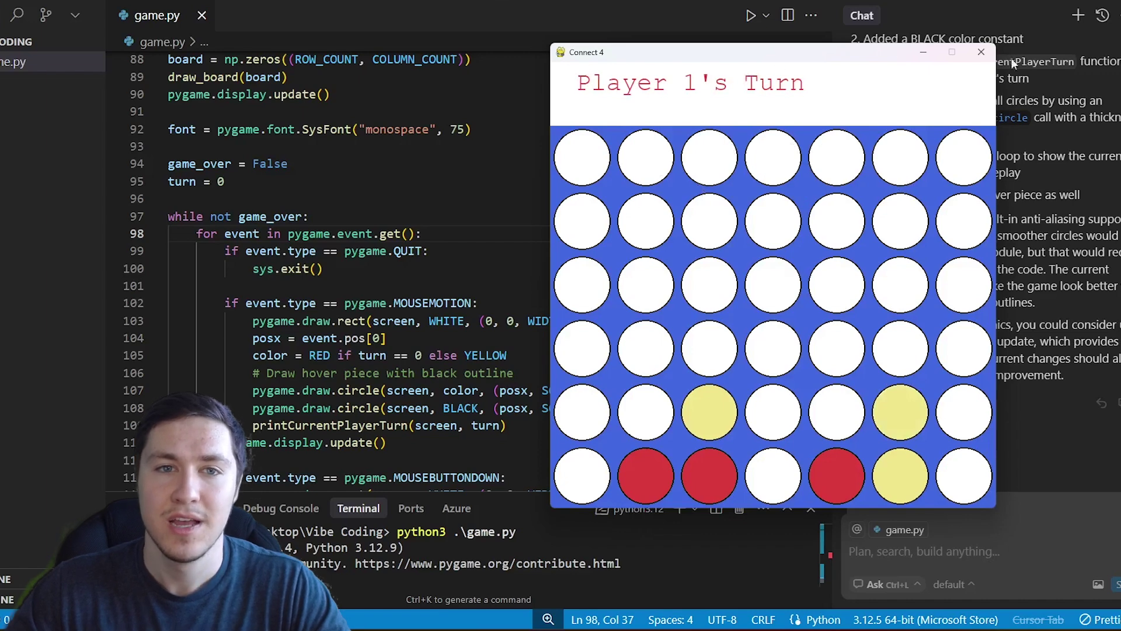
pyautogui.click(982, 53)
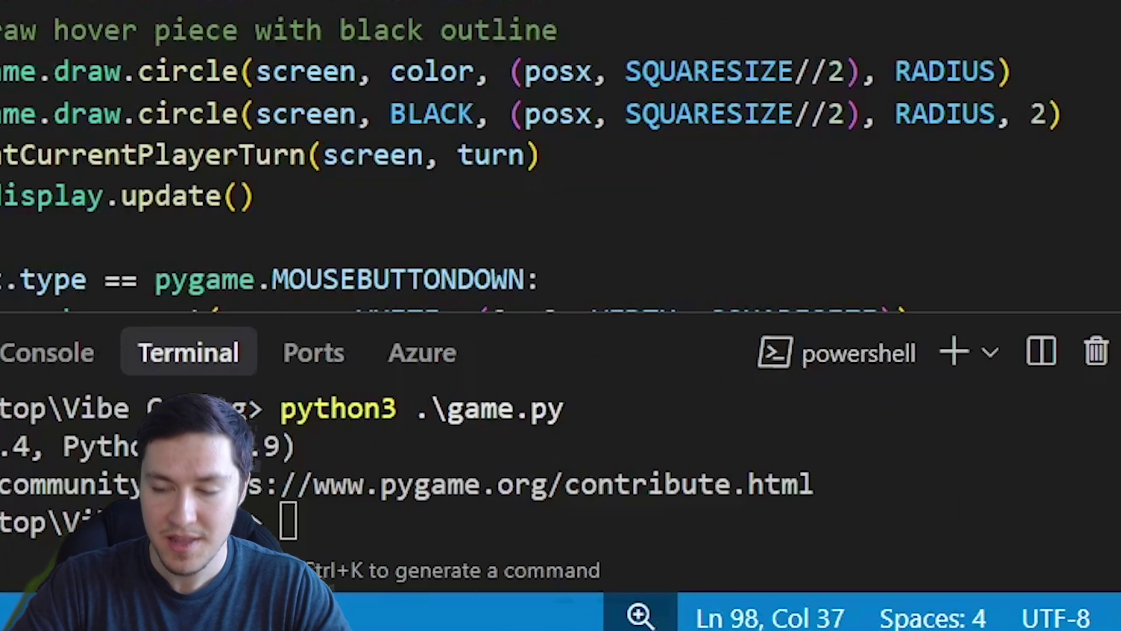
# Step: Dictate and send a request for a Minimax AI opponent with alpha-beta pruning
pyautogui.press('ctrl+super')
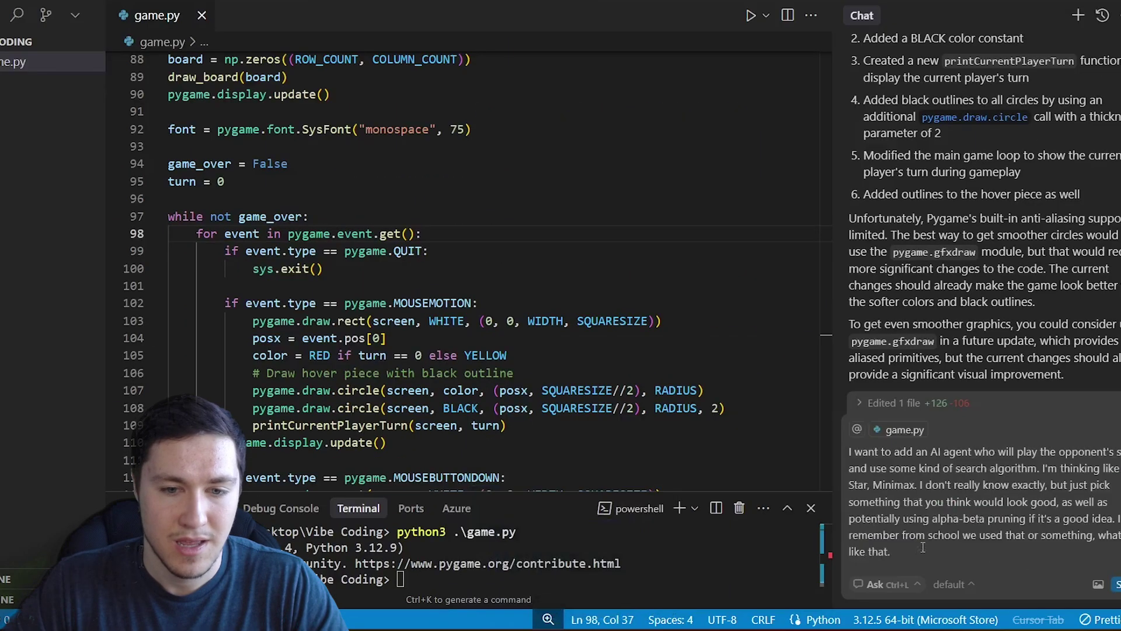
pyautogui.press('Return')
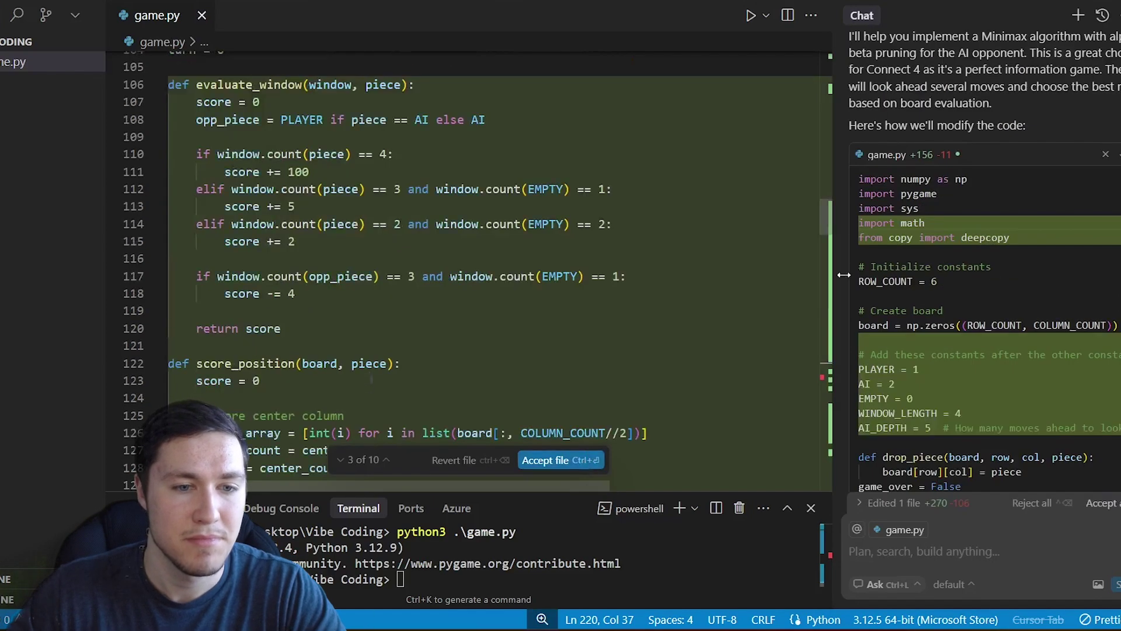
pyautogui.click(584, 459)
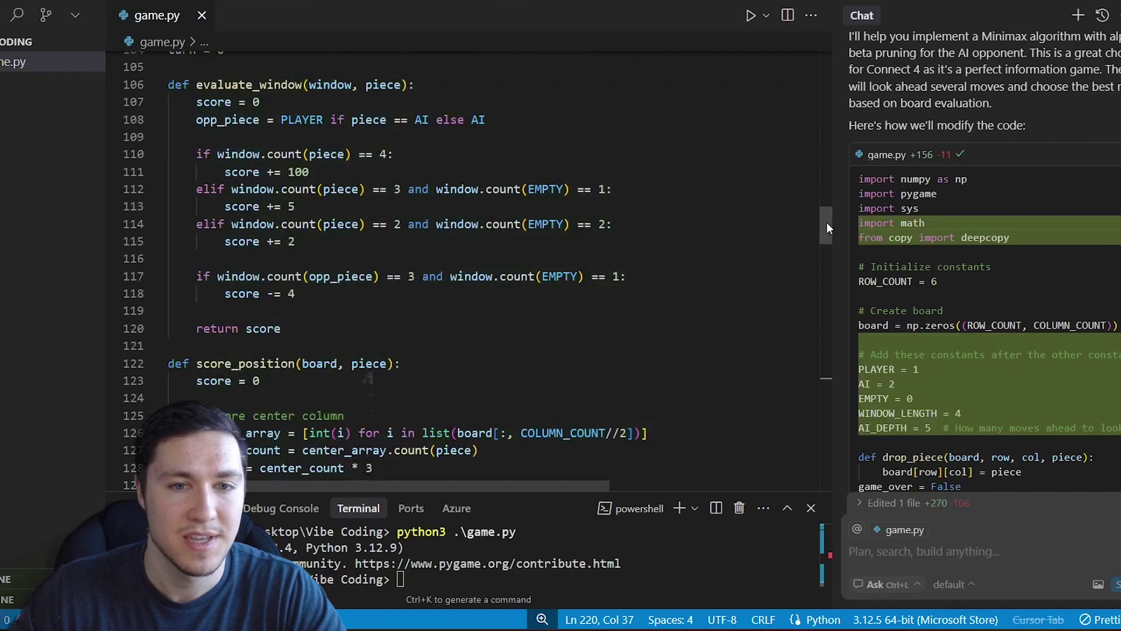
pyautogui.moveTo(825, 227); pyautogui.dragTo(821, 399)
pyautogui.click(659, 549)
pyautogui.press('Up')
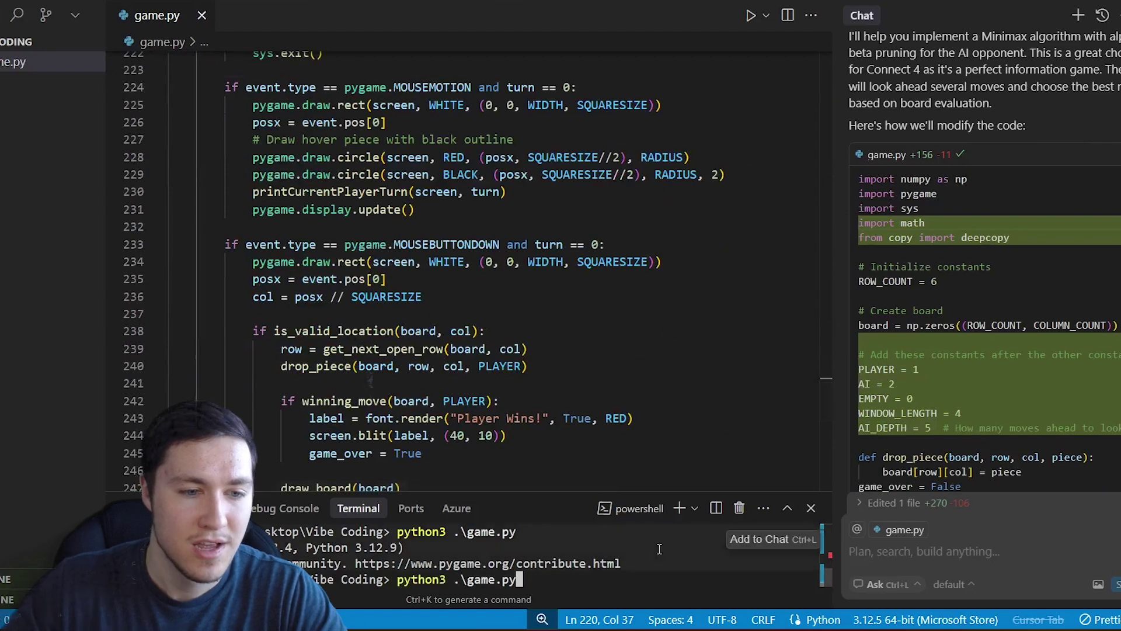
pyautogui.press('Return')
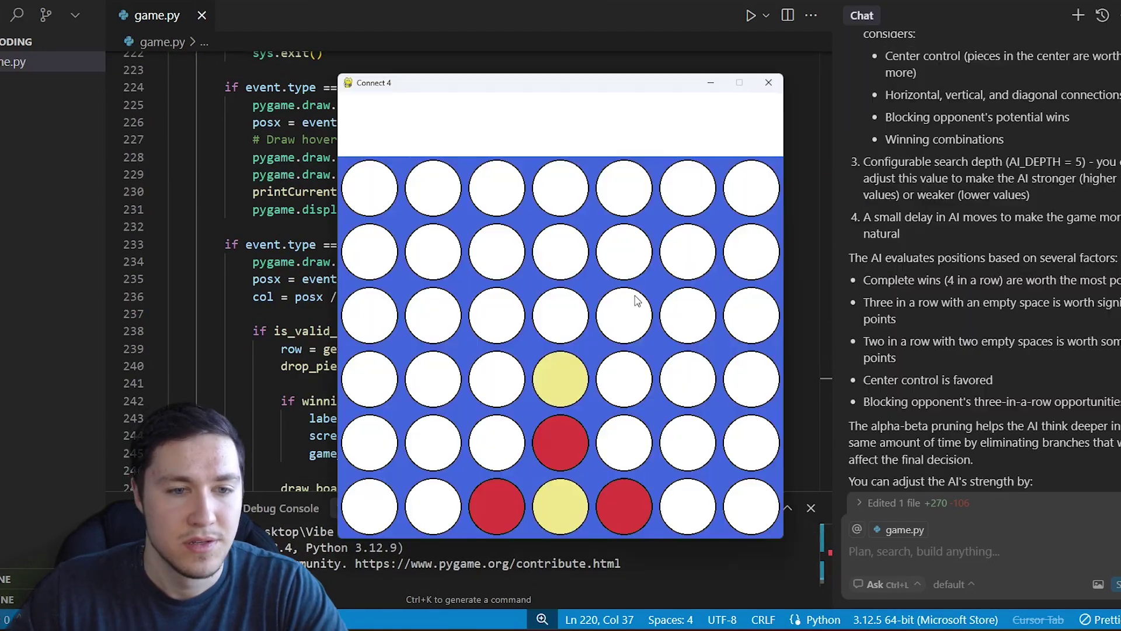
pyautogui.click(618, 418)
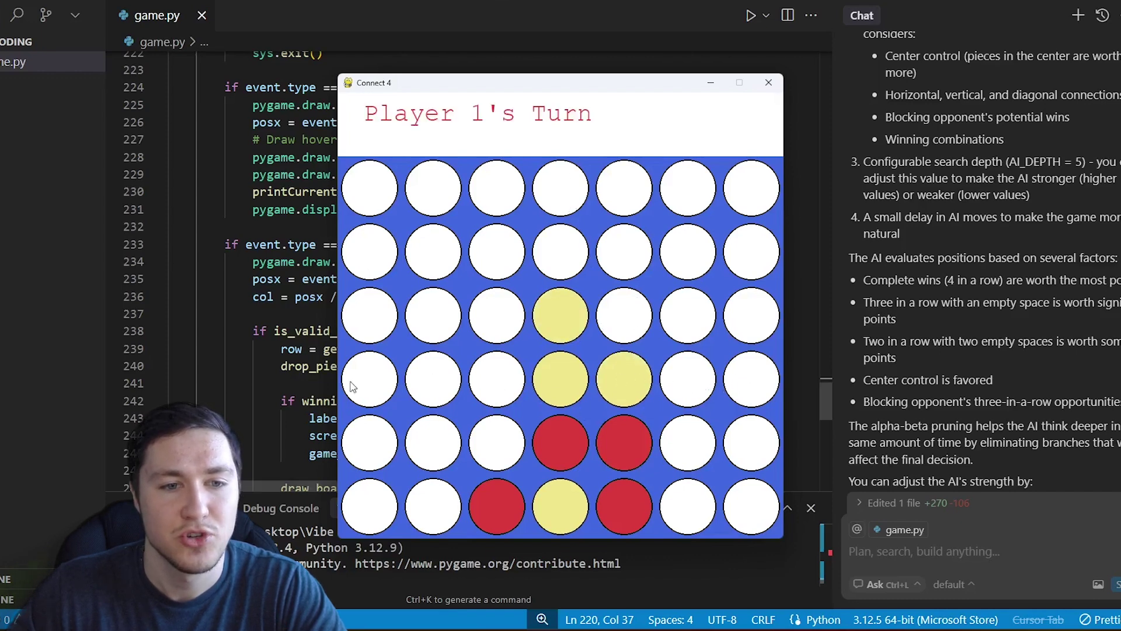
pyautogui.click(492, 428)
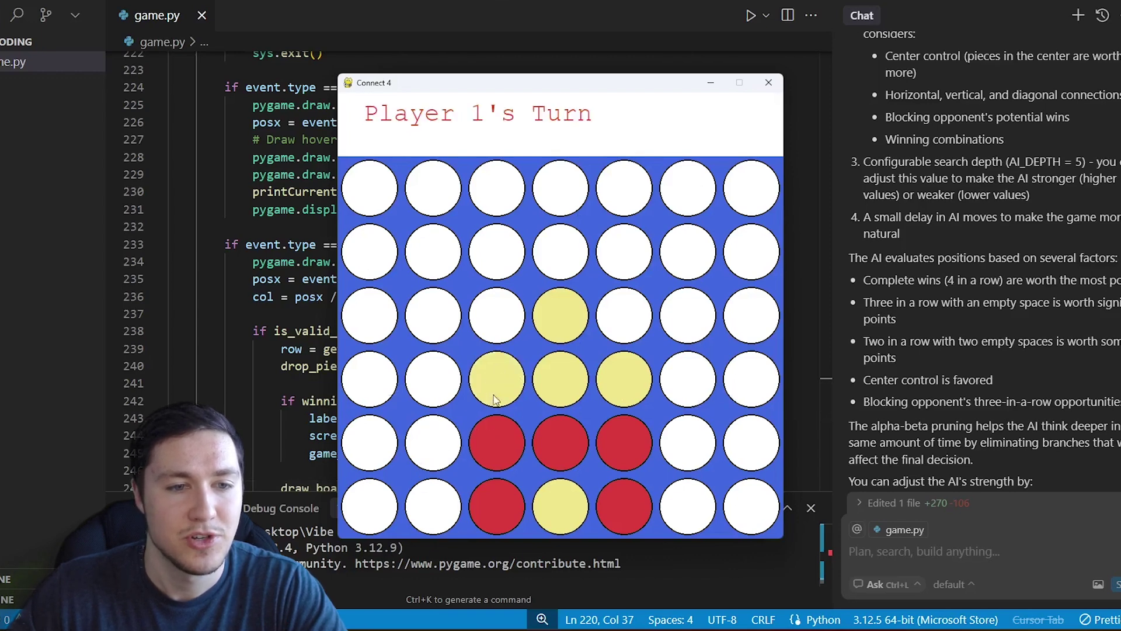
pyautogui.click(442, 442)
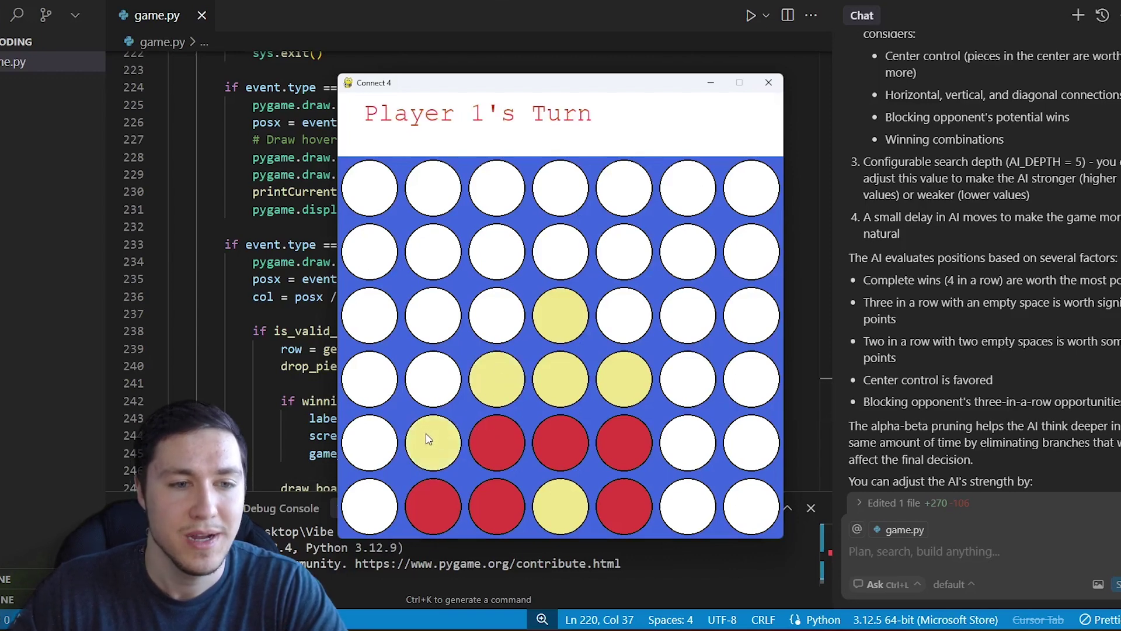
pyautogui.click(375, 439)
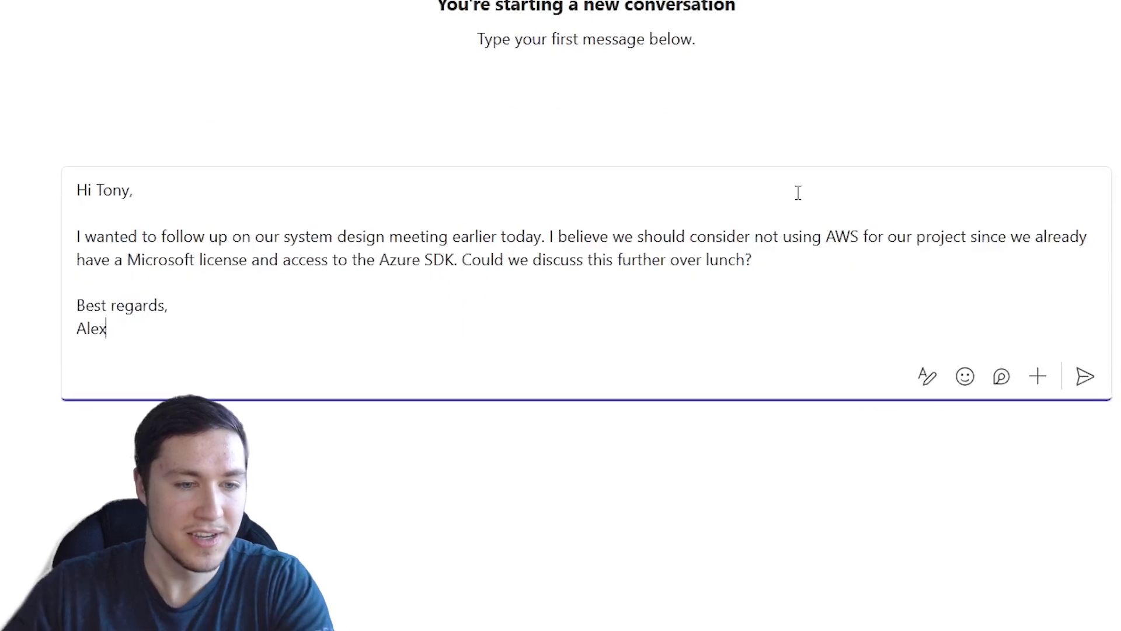
# Step: Remove the signature and trailing empty line from the Azure follow-up, then send it
pyautogui.moveTo(130, 323); pyautogui.dragTo(54, 287)
pyautogui.press('BackSpace')
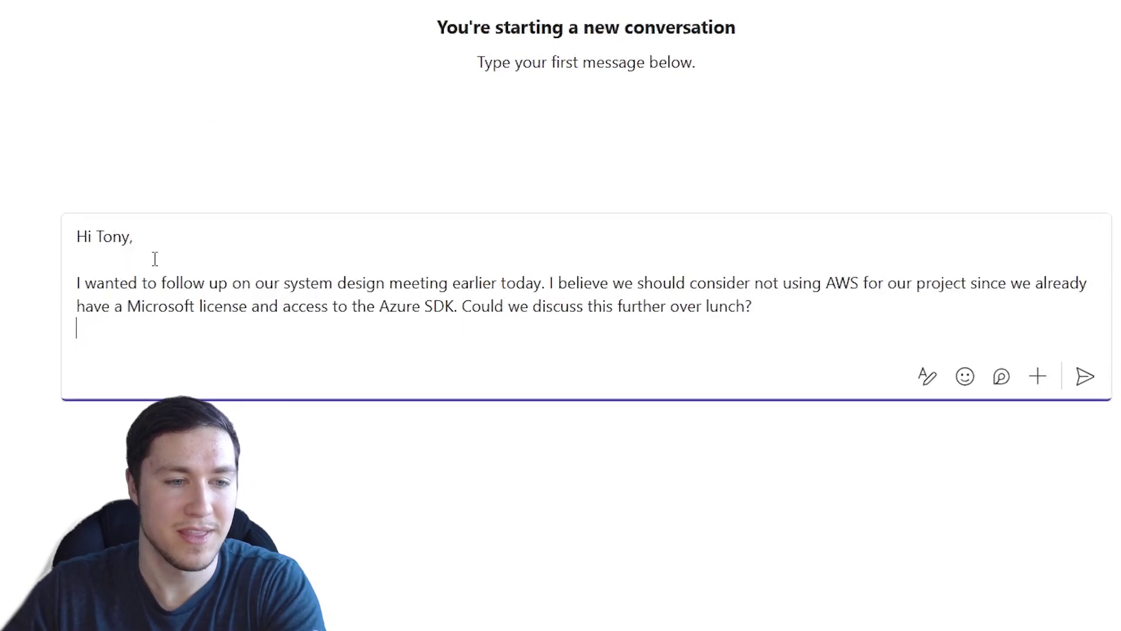
pyautogui.moveTo(155, 258); pyautogui.dragTo(45, 228)
pyautogui.click(238, 339)
pyautogui.press('BackSpace')
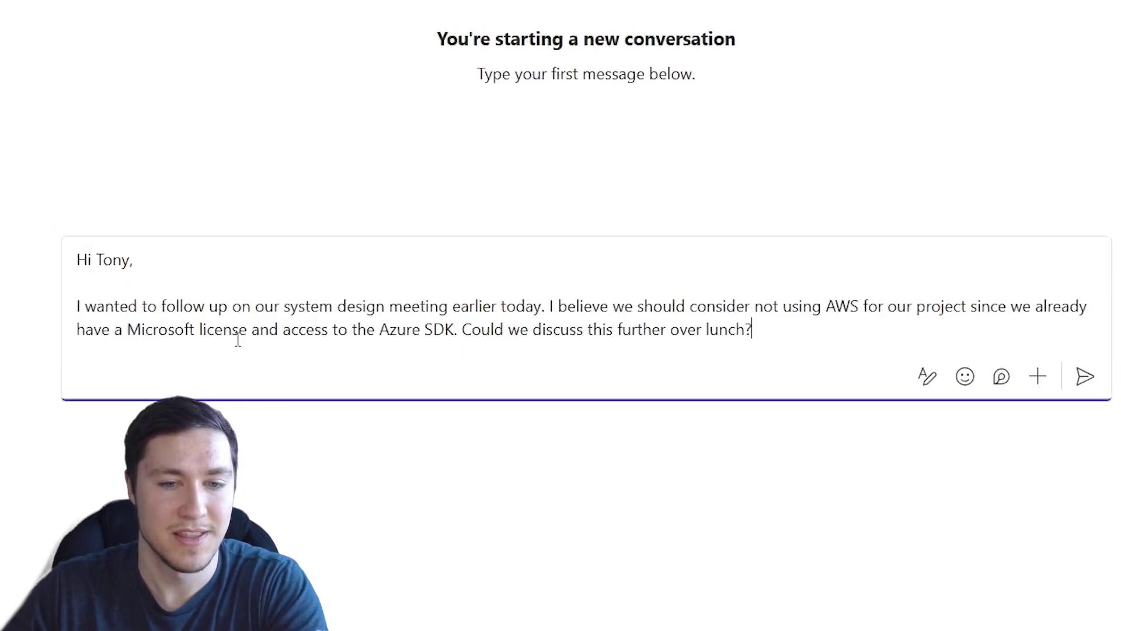
pyautogui.press('Return')
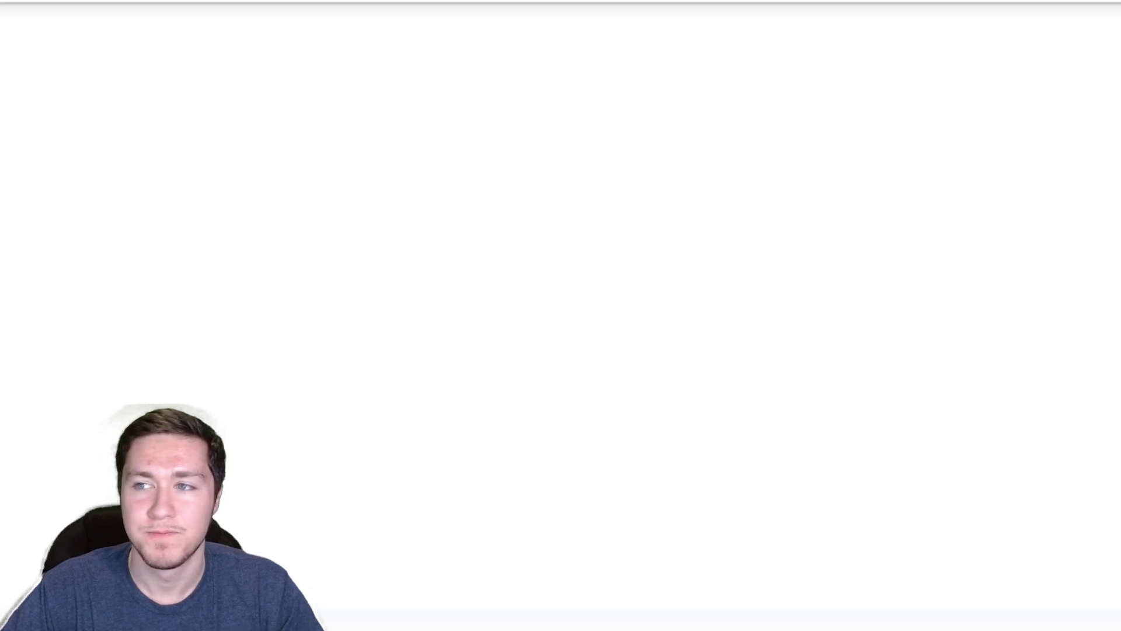
# Step: Dictate and send the reply accepting the 18th at 12:30 Eastern (9:30 Pacific) with a Zoom link to follow
pyautogui.hotkey('ctrl', 'space')
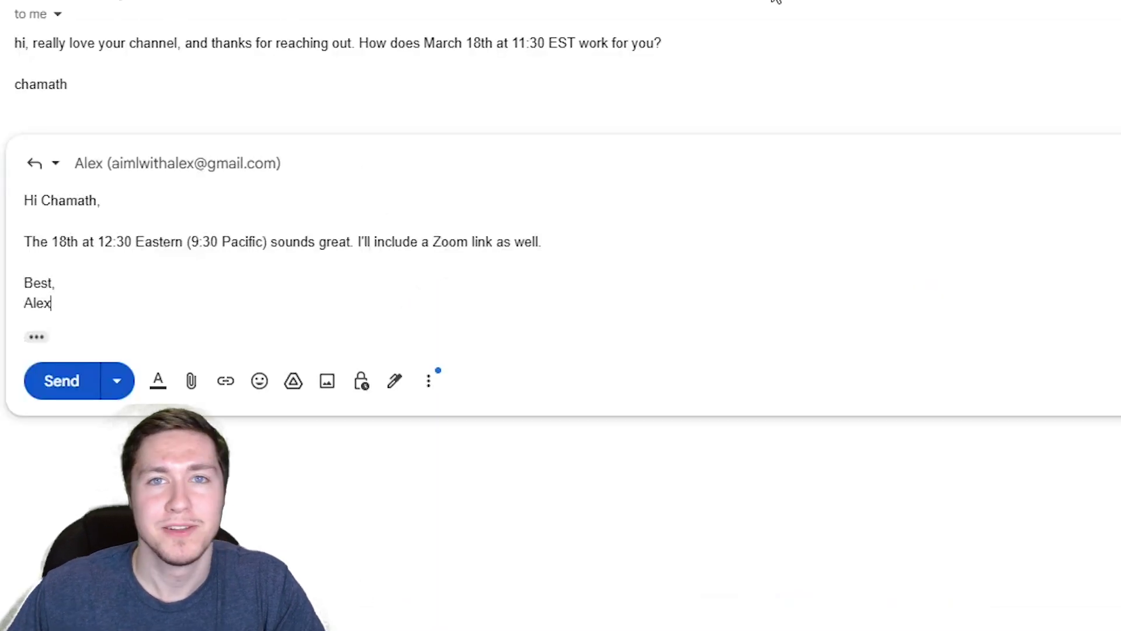
pyautogui.click(71, 382)
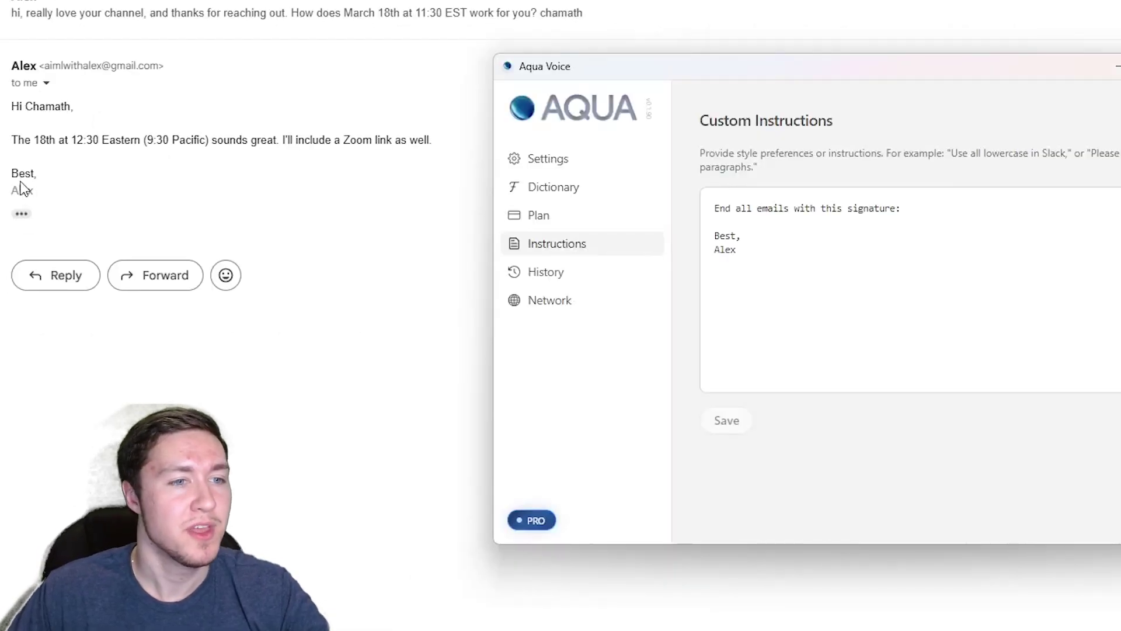
pyautogui.moveTo(11, 169)
pyautogui.mouseDown()
pyautogui.moveTo(35, 195)
pyautogui.moveTo(68, 202)
pyautogui.moveTo(114, 187)
pyautogui.mouseUp()
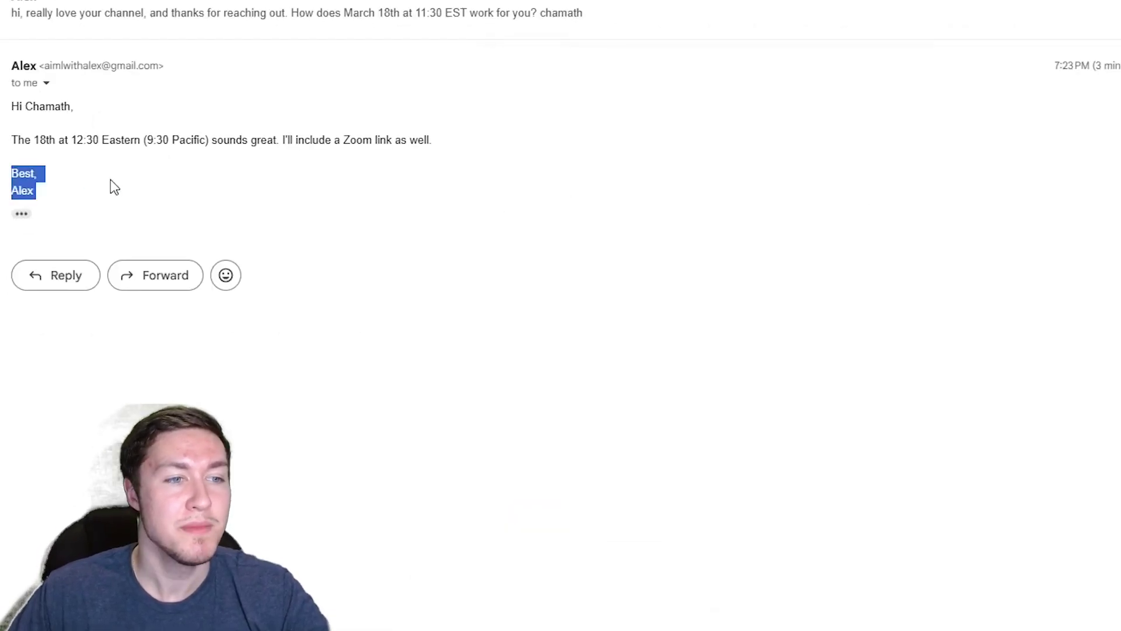
pyautogui.click(113, 187)
pyautogui.click(754, 627)
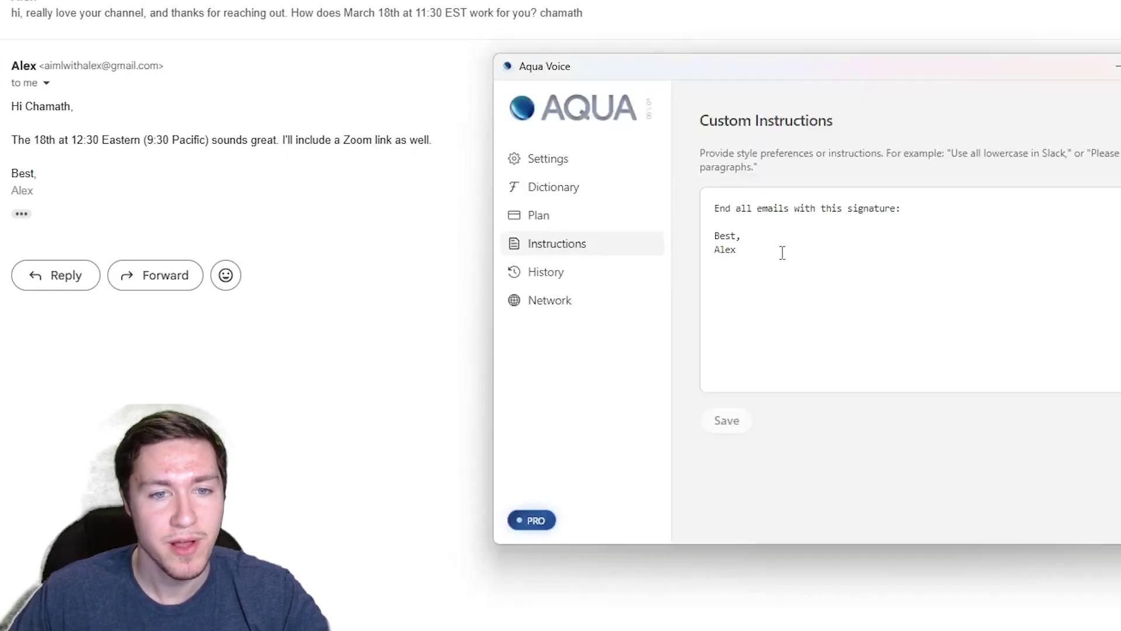
pyautogui.moveTo(783, 252); pyautogui.dragTo(698, 195)
pyautogui.click(793, 270)
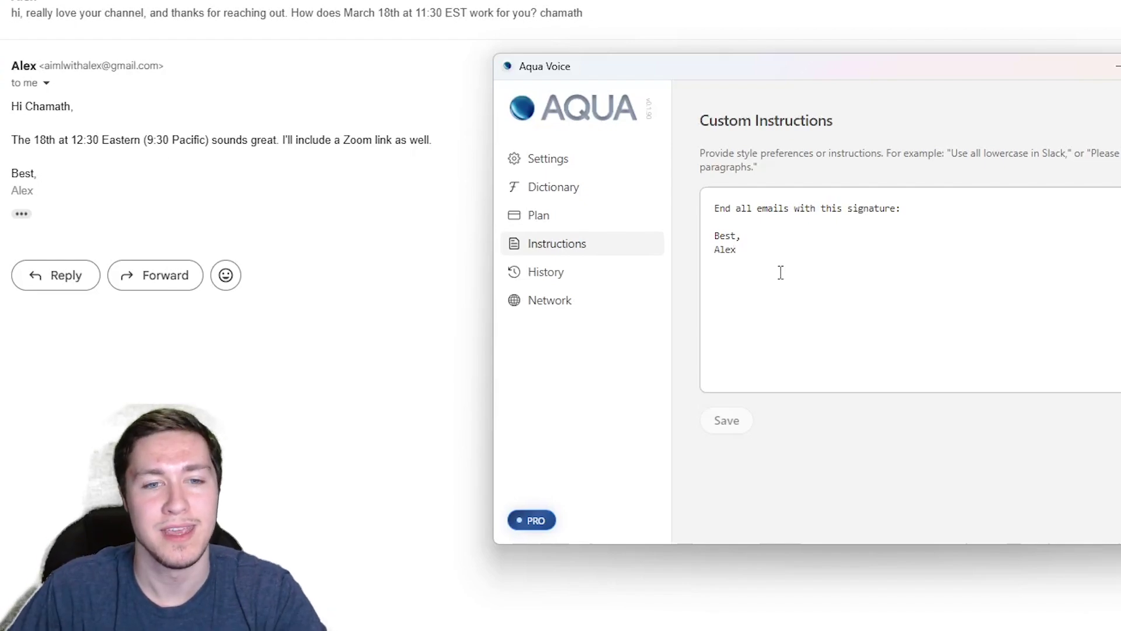
pyautogui.moveTo(780, 272); pyautogui.dragTo(705, 230)
pyautogui.click(937, 252)
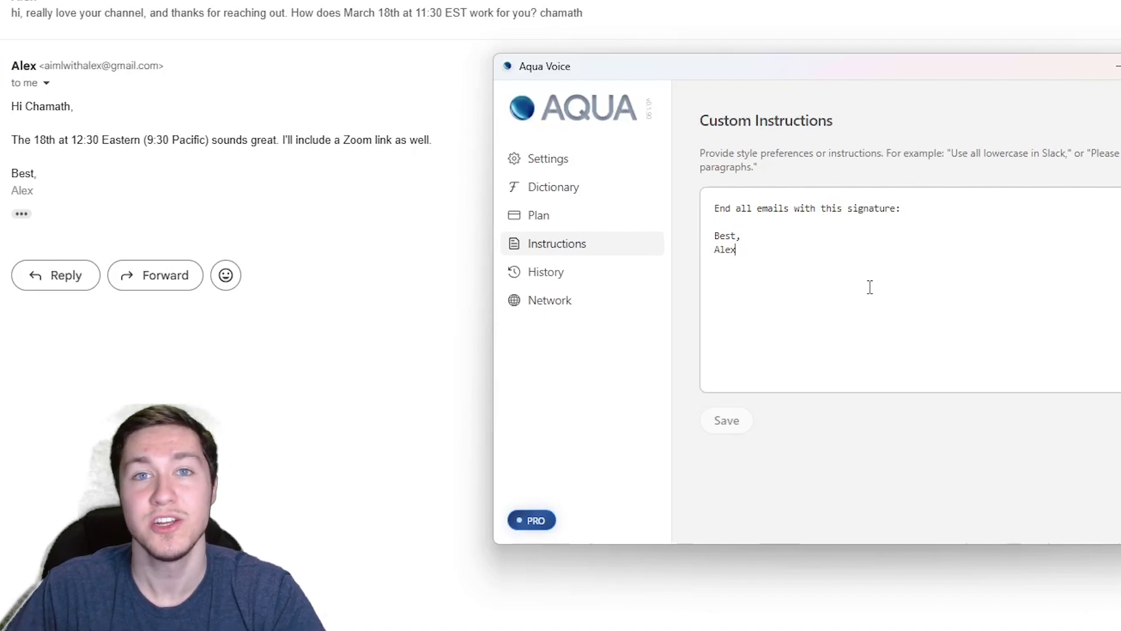
pyautogui.click(593, 191)
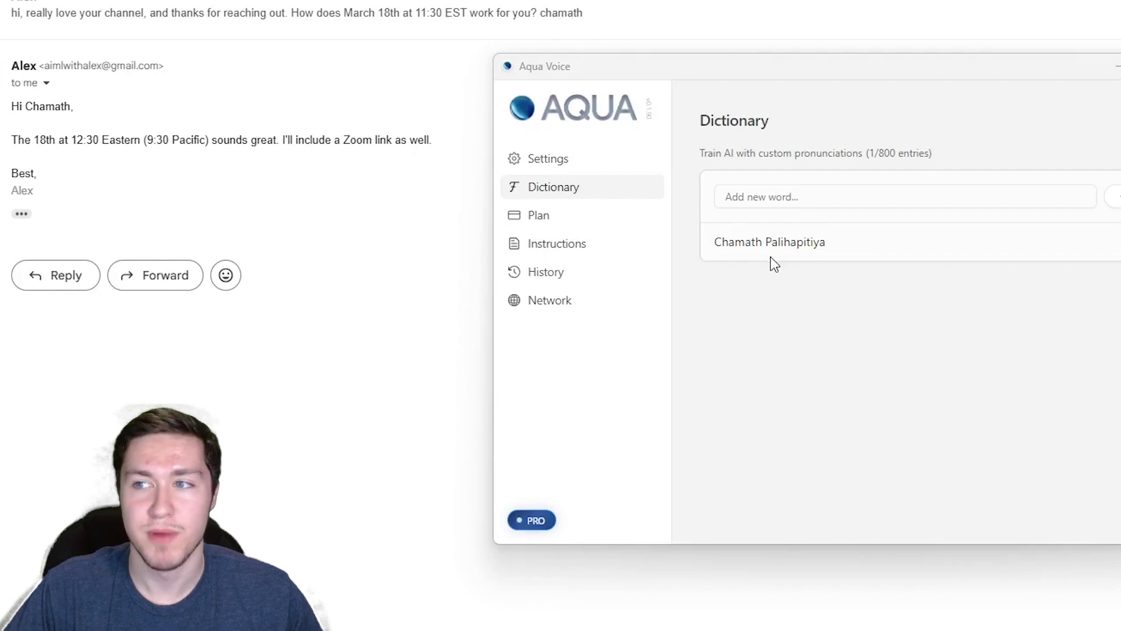
# Step: Delete the single custom name entry so the Dictionary shows 0/800
pyautogui.click(764, 205)
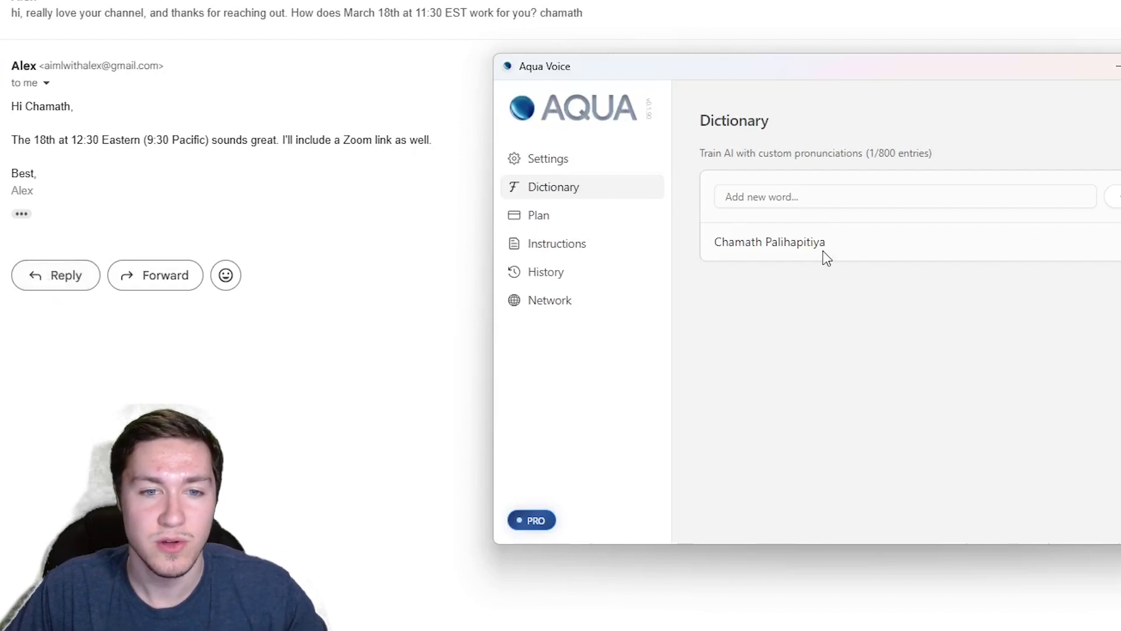
pyautogui.press('BackSpace')
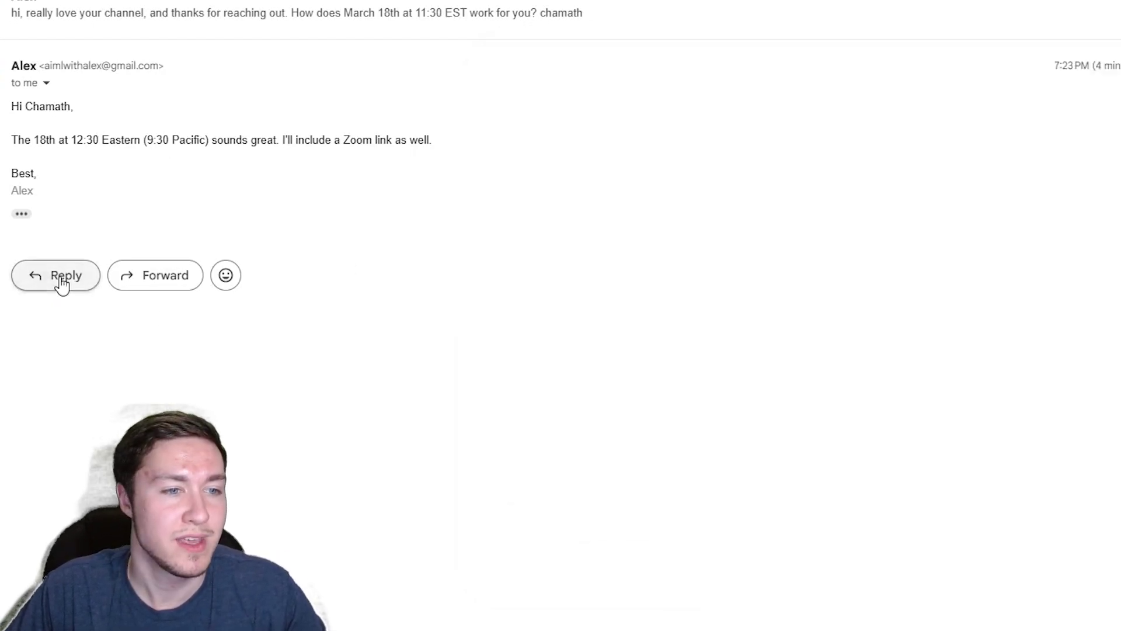
# Step: Start a reply, dictate the contact's name, and delete the misspelled result
pyautogui.click(61, 280)
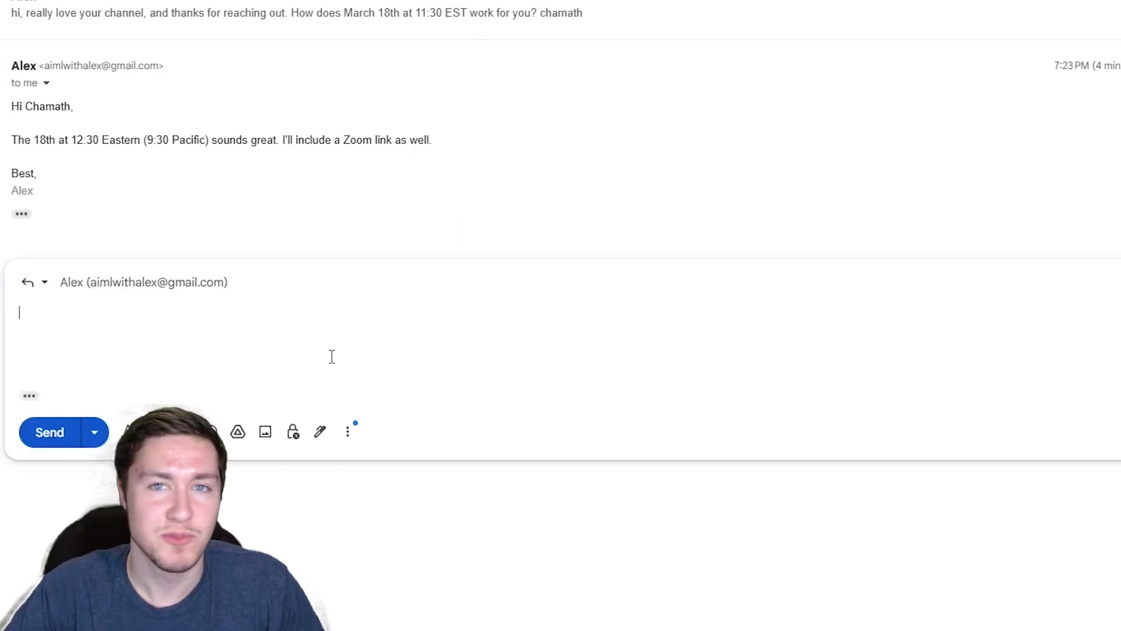
pyautogui.press('ctrl+super')
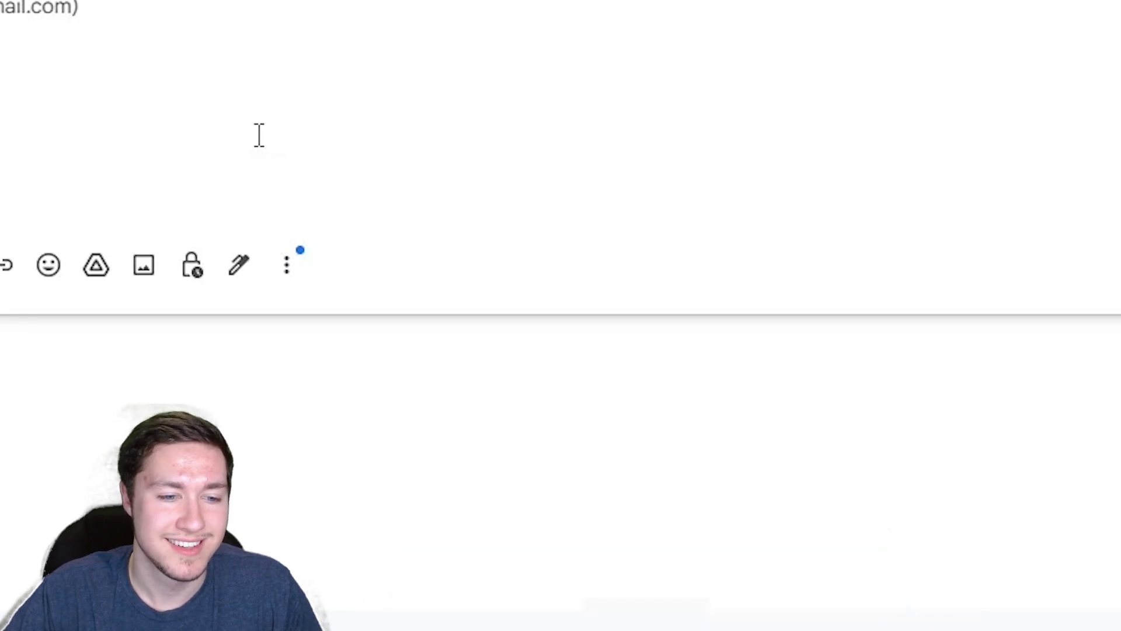
pyautogui.moveTo(397, 151); pyautogui.dragTo(125, 155)
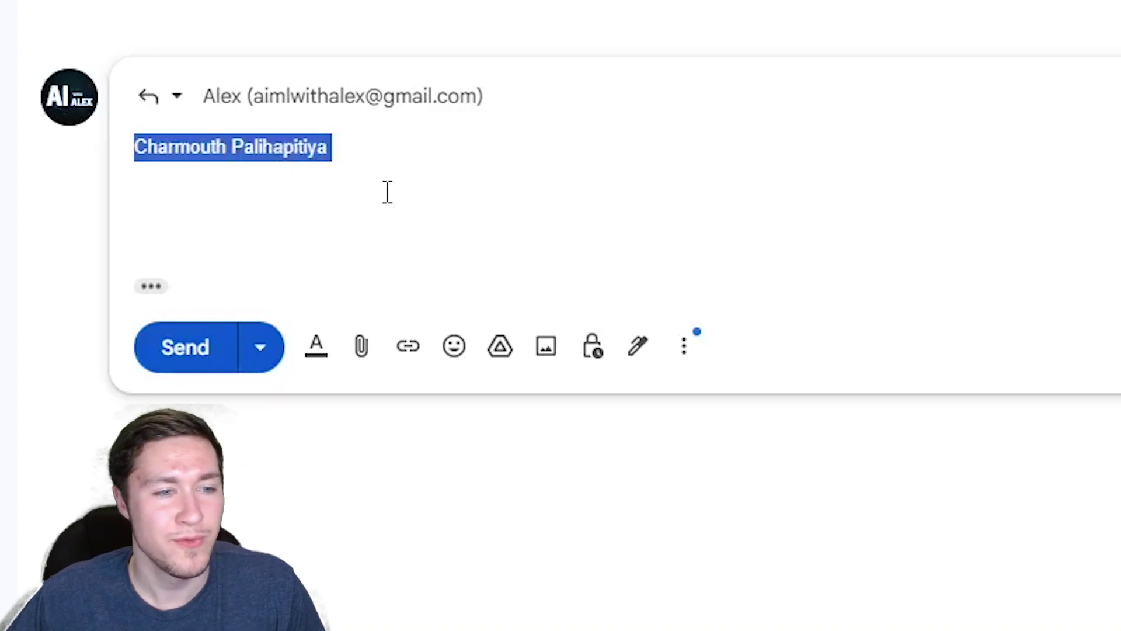
pyautogui.click(619, 204)
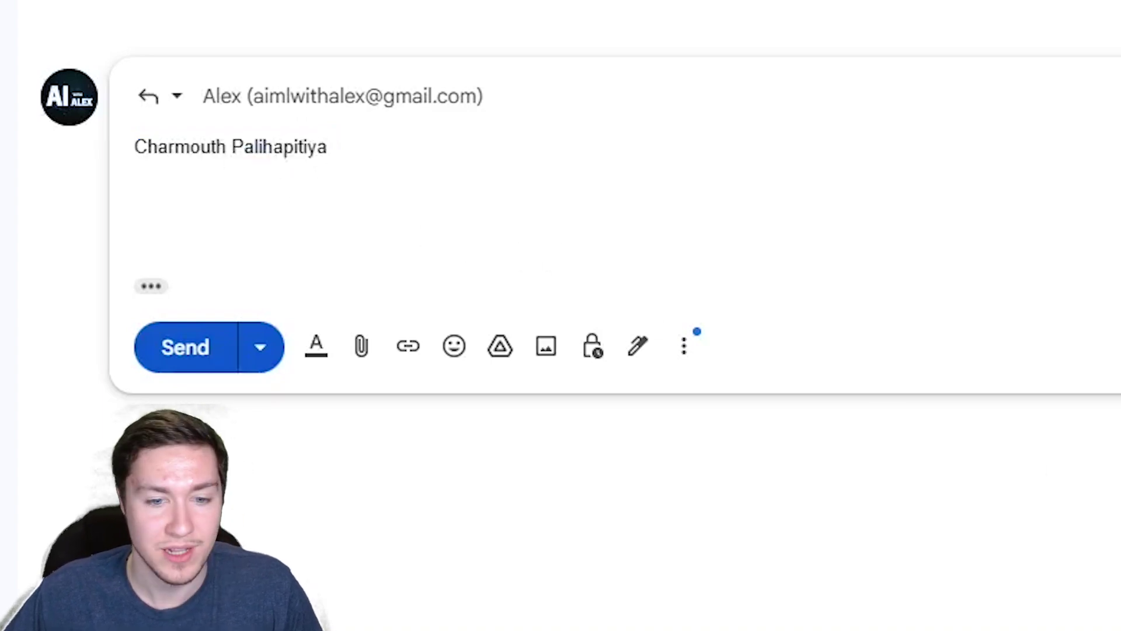
pyautogui.hotkey('ctrl', 'BackSpace')
pyautogui.hotkey('ctrl', 'BackSpace')
# Step: Re-add the name in the Aqua Voice dictionary, return to the reply and dictate it again
pyautogui.hotkey('alt', 'Tab')
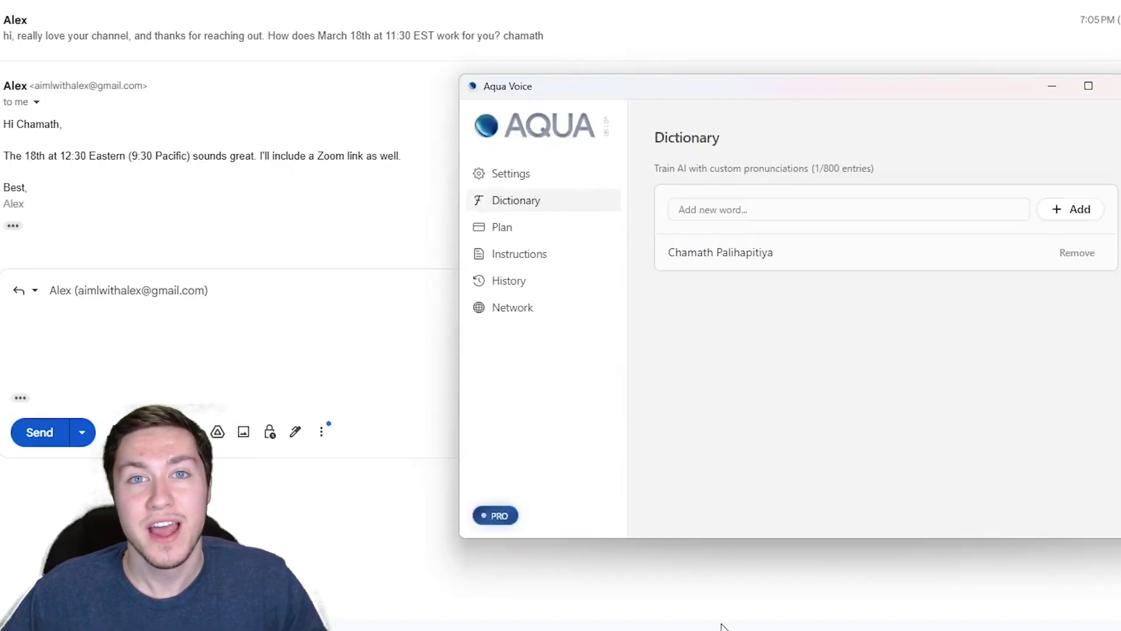
pyautogui.click(234, 373)
pyautogui.click(240, 333)
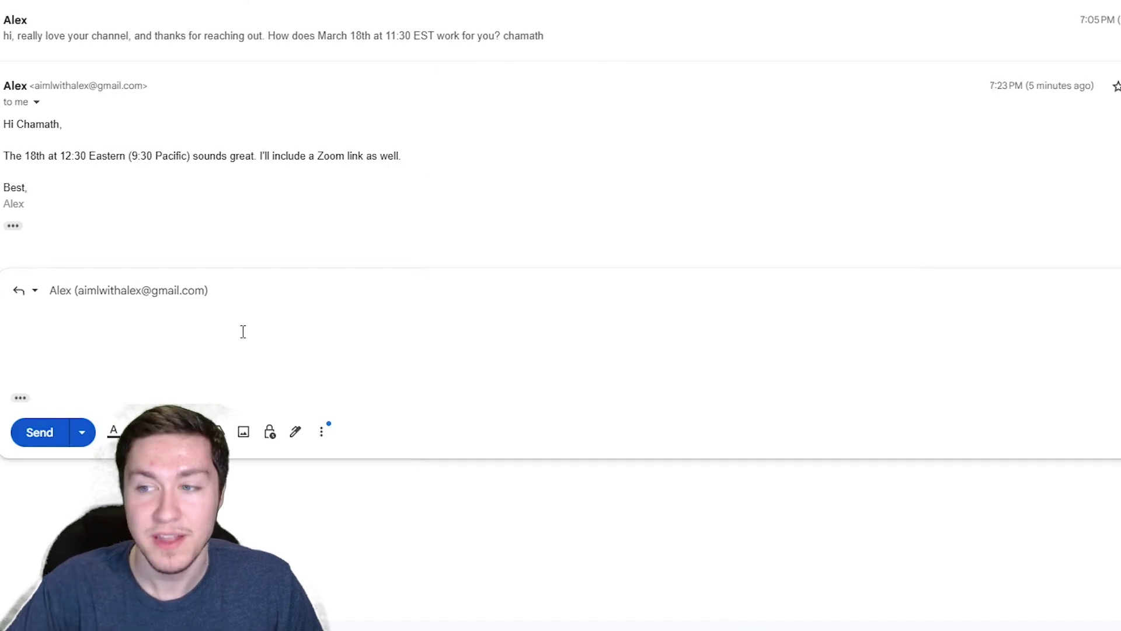
pyautogui.hotkey('ctrl', 'alt')
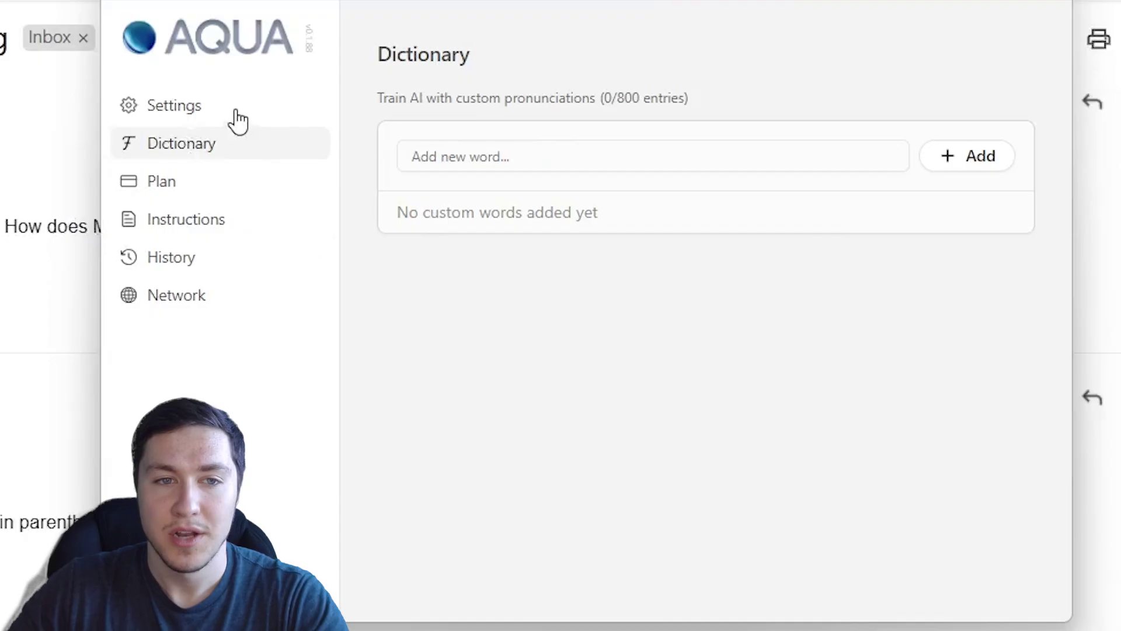
# Step: Open Aqua Voice Settings and review the enabled Deep Context option and its description
pyautogui.click(233, 117)
pyautogui.scroll(-5, 548, 138)
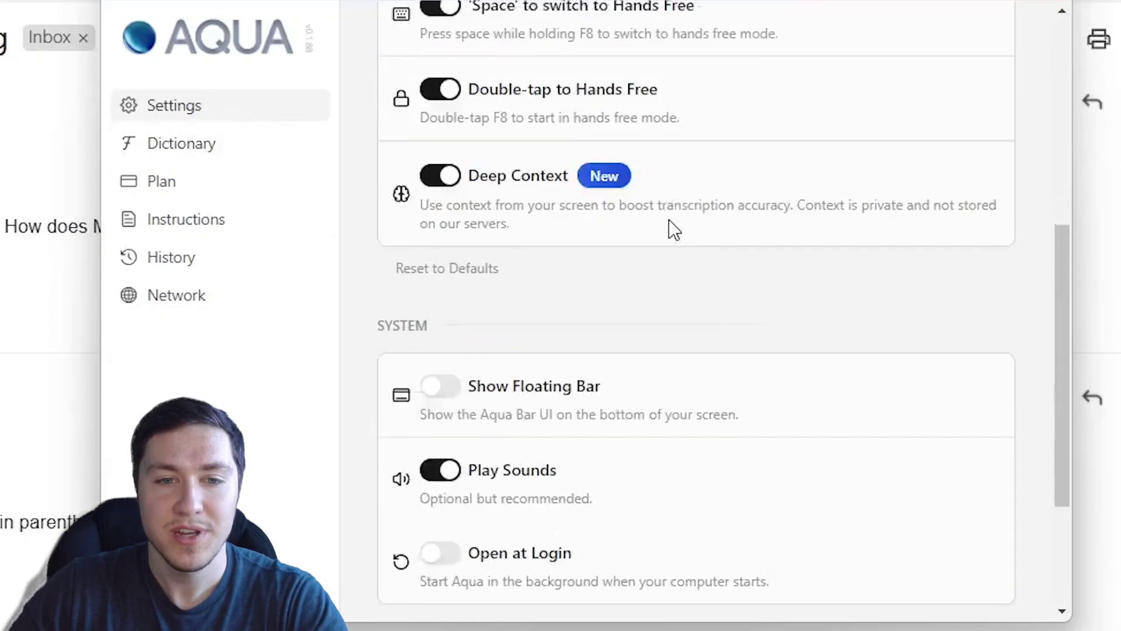
pyautogui.scroll(2, 636, 374)
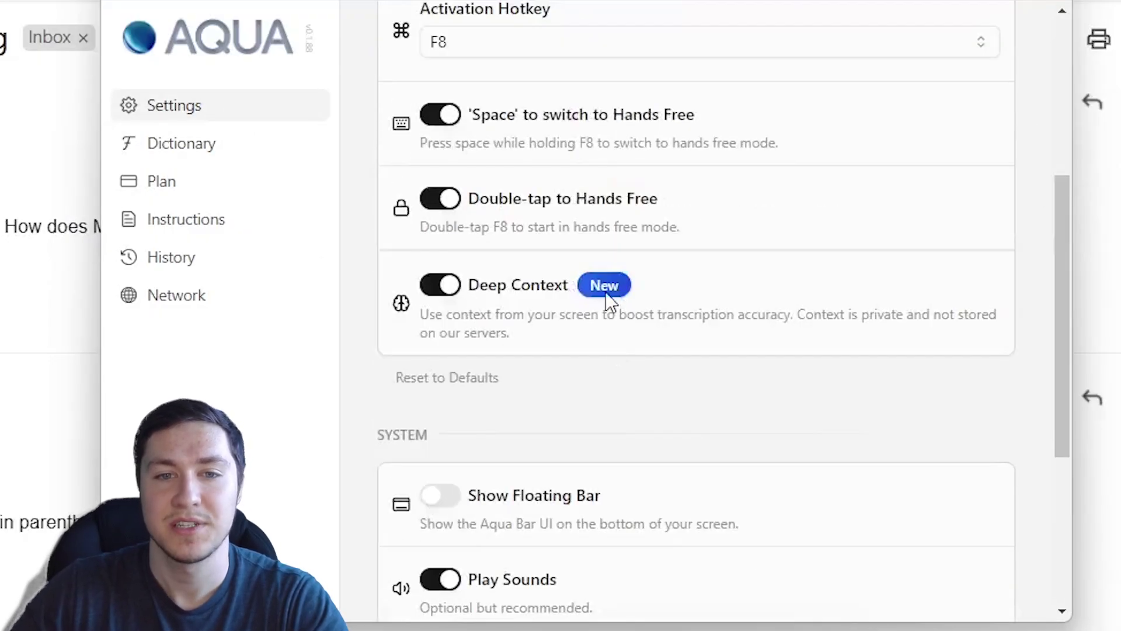
pyautogui.moveTo(420, 315); pyautogui.dragTo(618, 315)
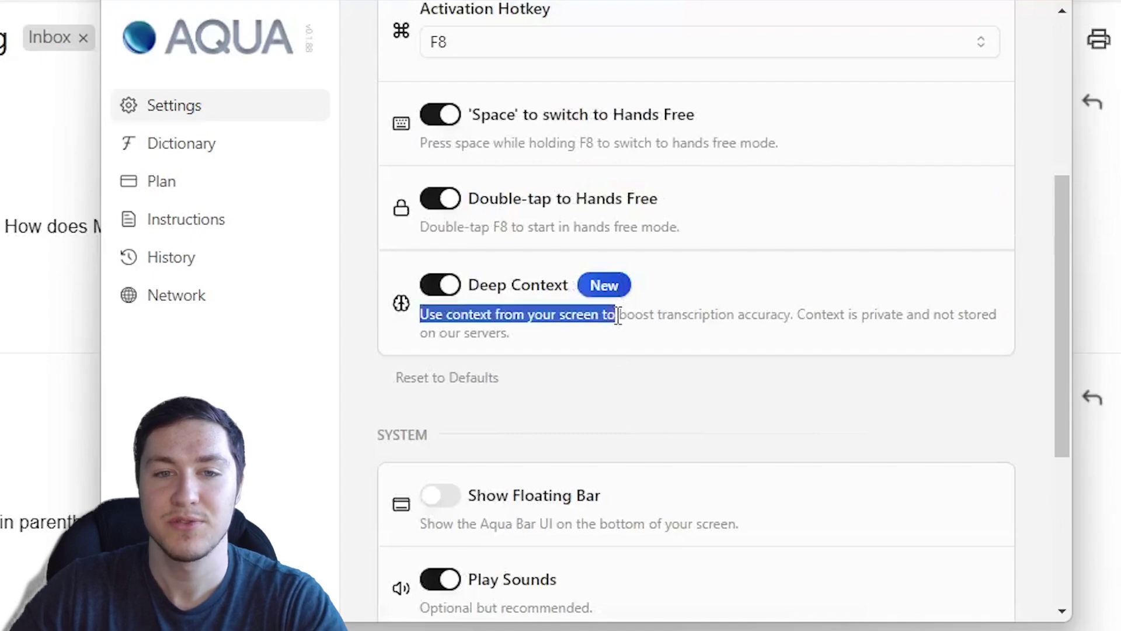
pyautogui.click(851, 313)
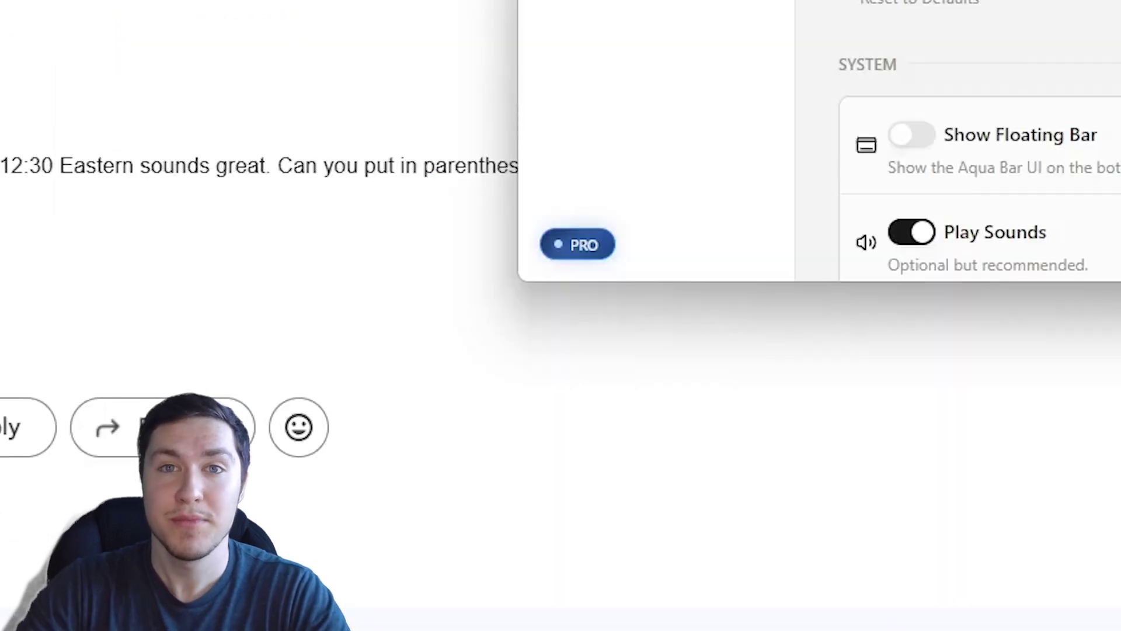
# Step: Dictate class notes hands-free, listing models from Gradient Boosting Trees to Gemini, then switch to Notepad
pyautogui.hotkey('ctrl', 'space')
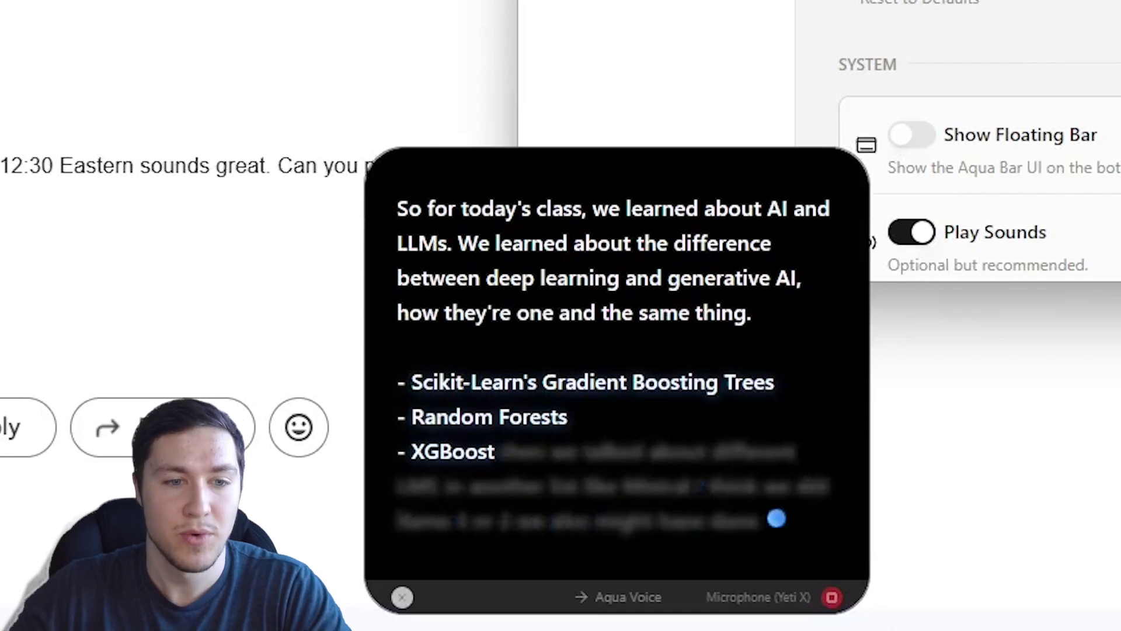
pyautogui.hotkey('alt', 'Tab')
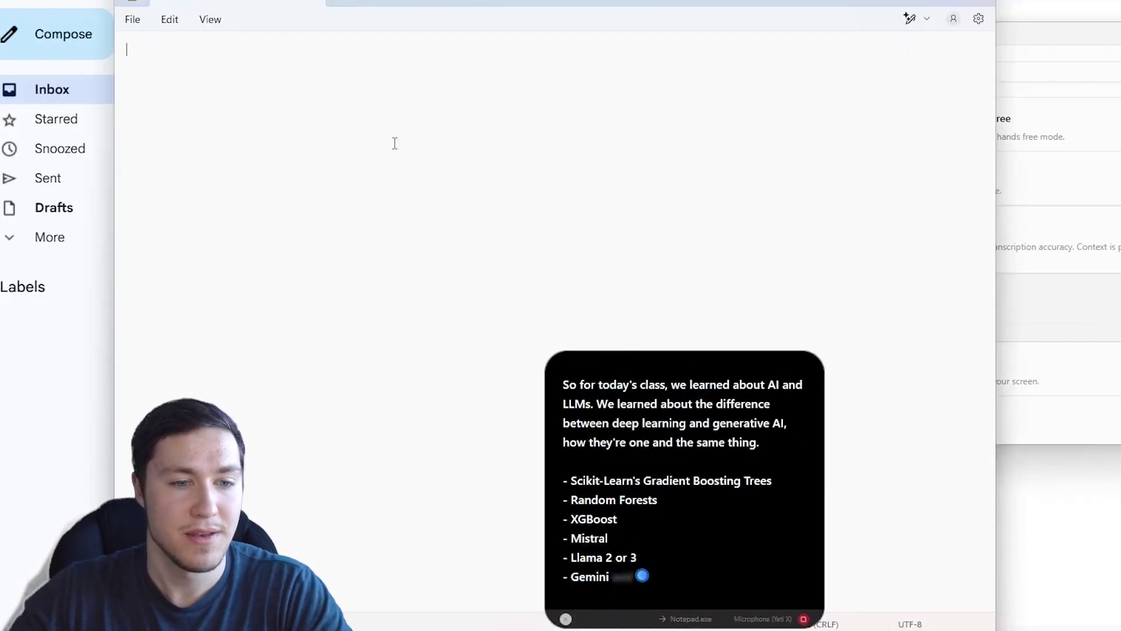
# Step: Stop hands-free dictation so the class notes and bulleted model list land in Notepad
pyautogui.hotkey('ctrl', 'space')
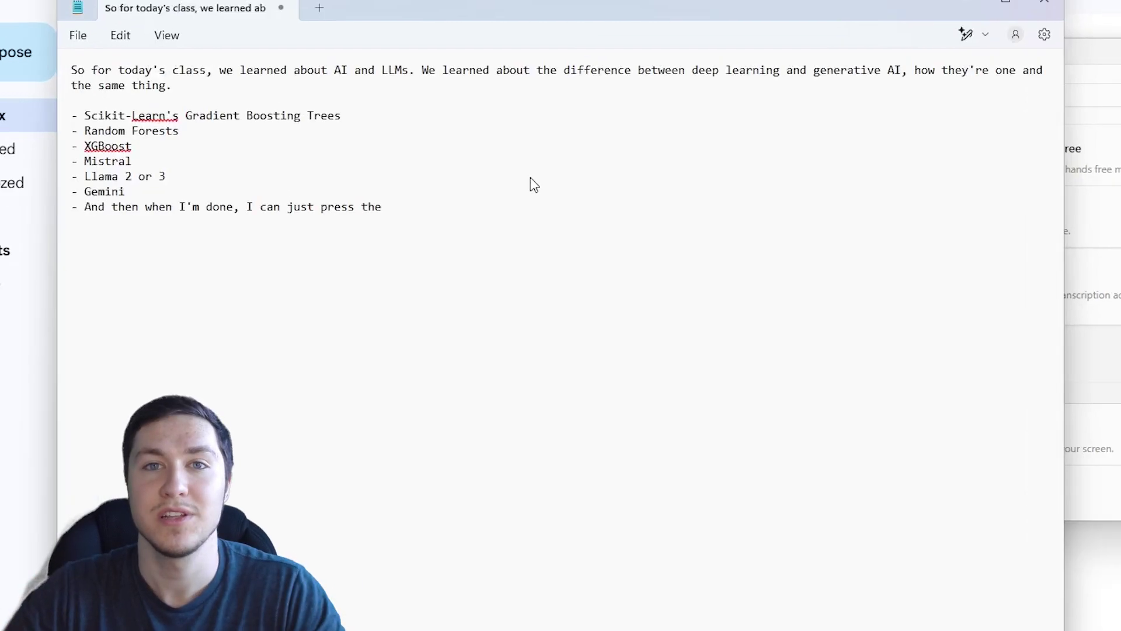